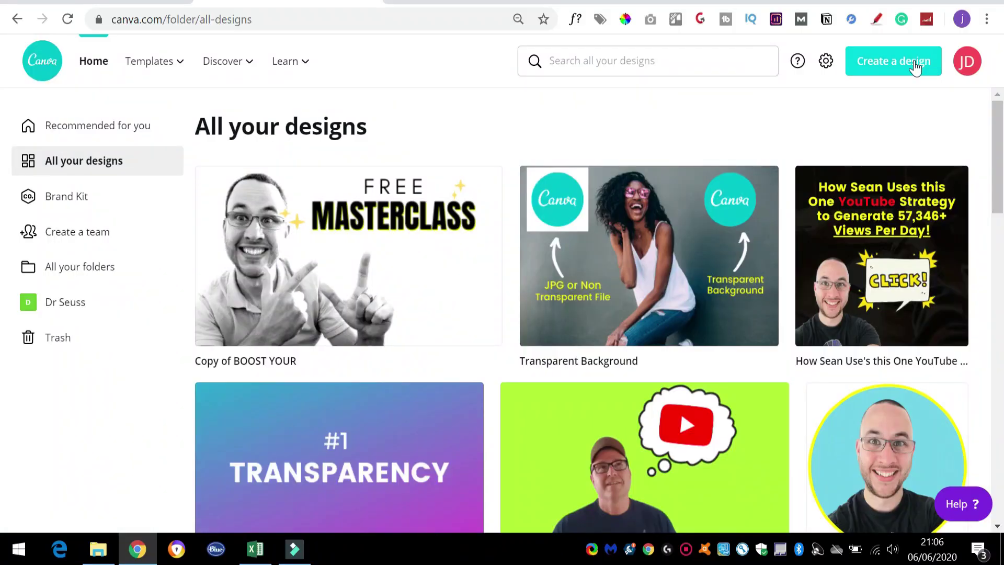
Create a new blank design in the YouTube Thumbnail format
left_click(901, 68)
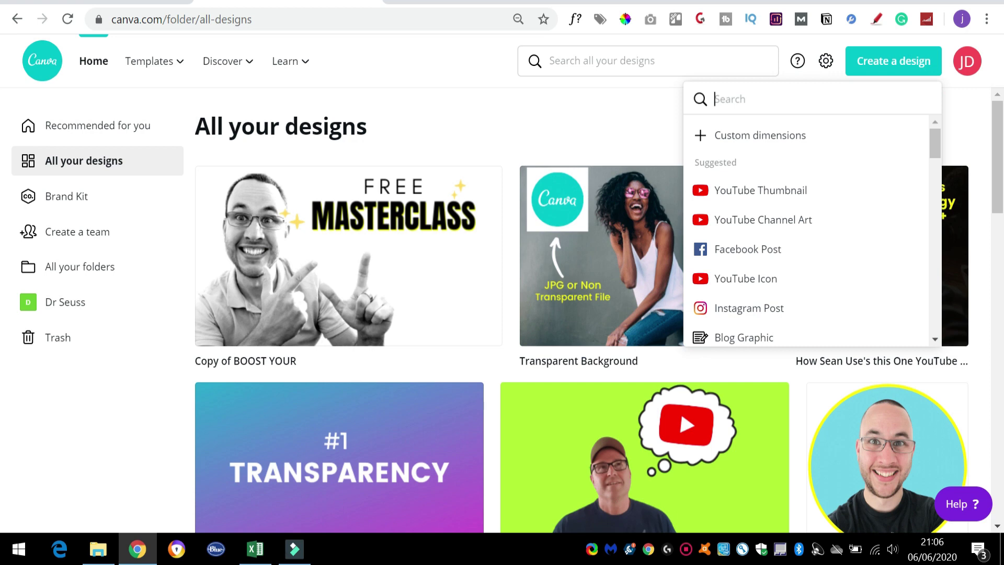
type("YOUT")
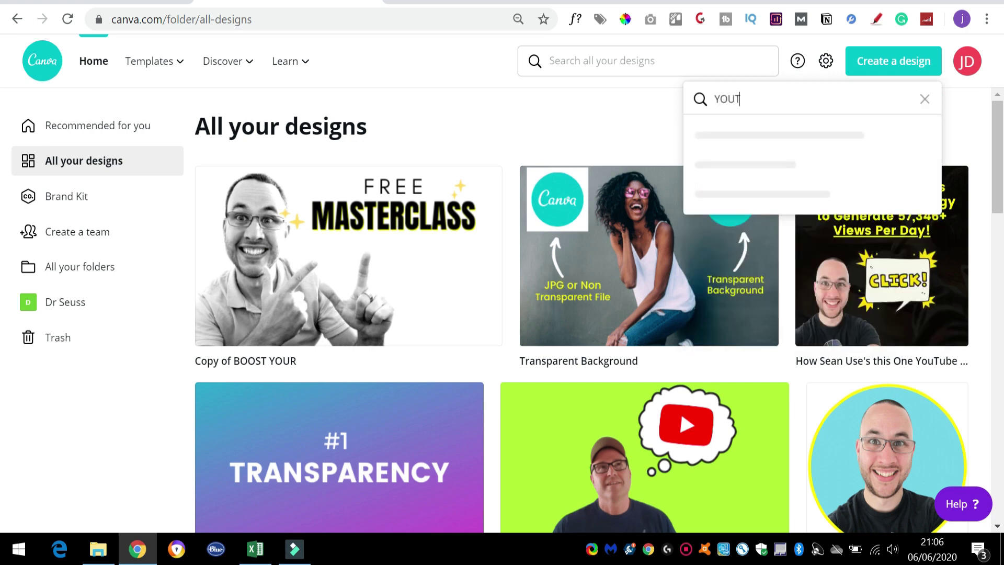
left_click(783, 224)
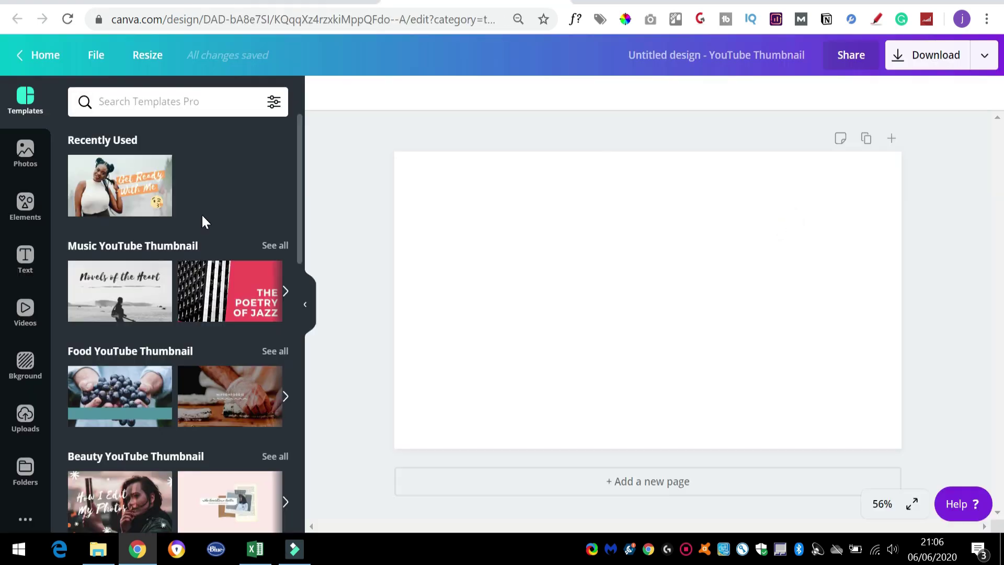
Apply the "Get Ready With Me" thumbnail template to the blank page
scroll(181, 256, "down", 8)
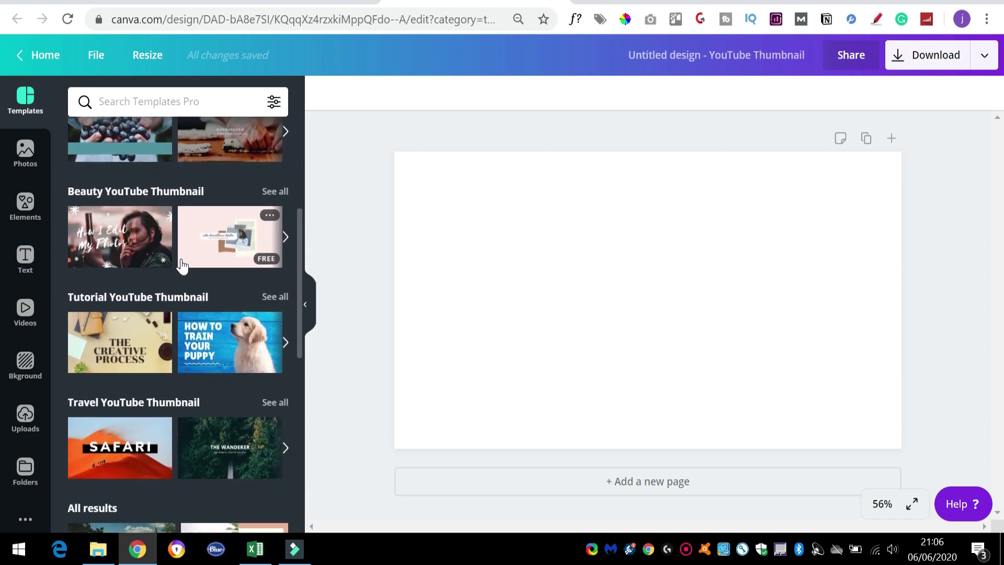
scroll(182, 267, "down", 10)
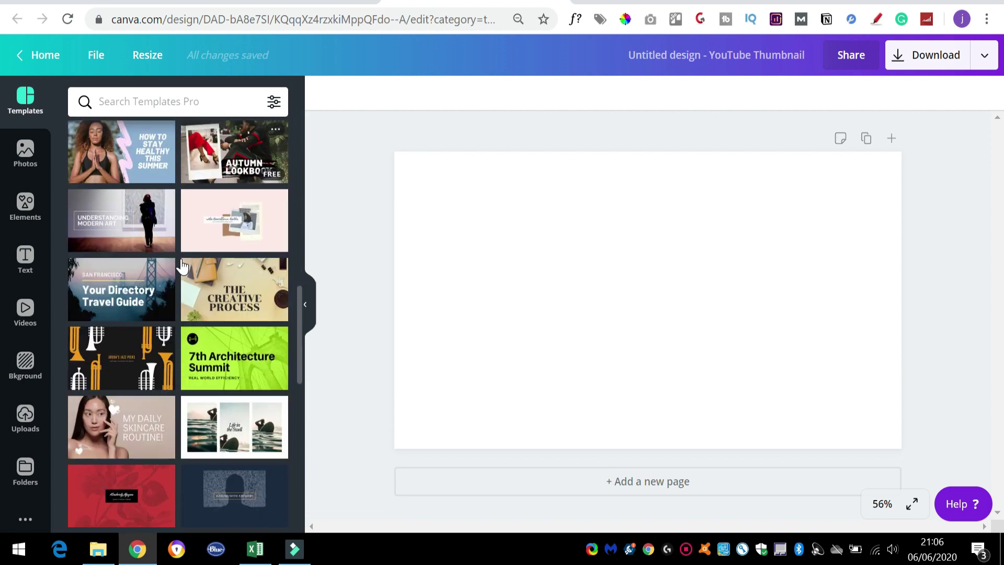
scroll(182, 267, "down", 6)
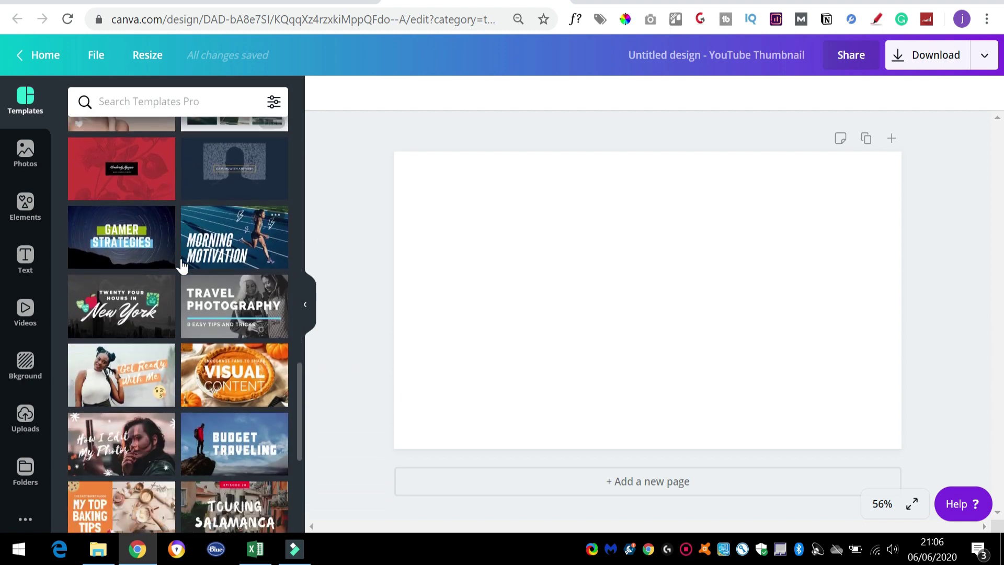
scroll(181, 266, "down", 2)
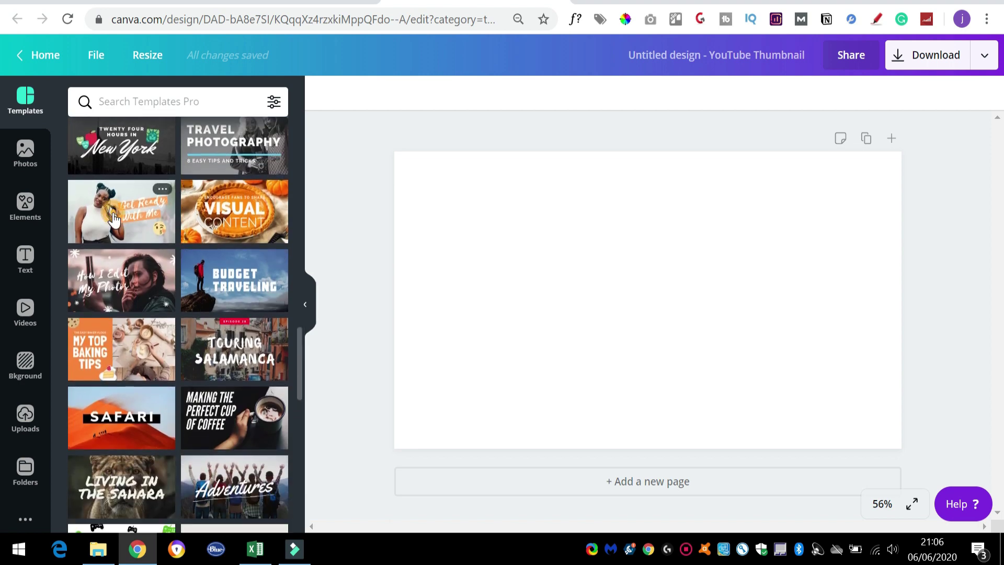
left_click(114, 218)
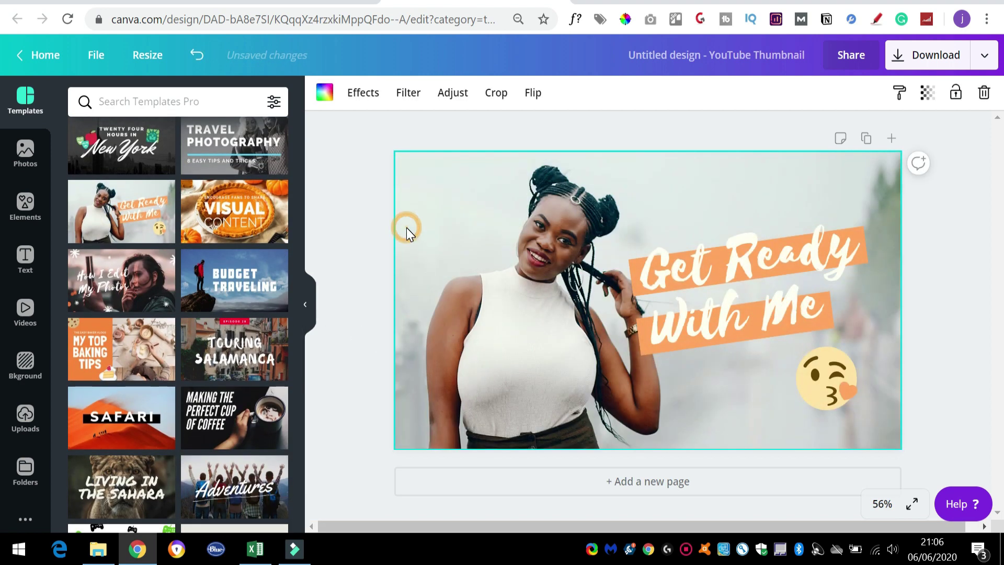
Replace the template's background photo with the pink-to-purple gradient background and delete the kissing emoji
key("Delete")
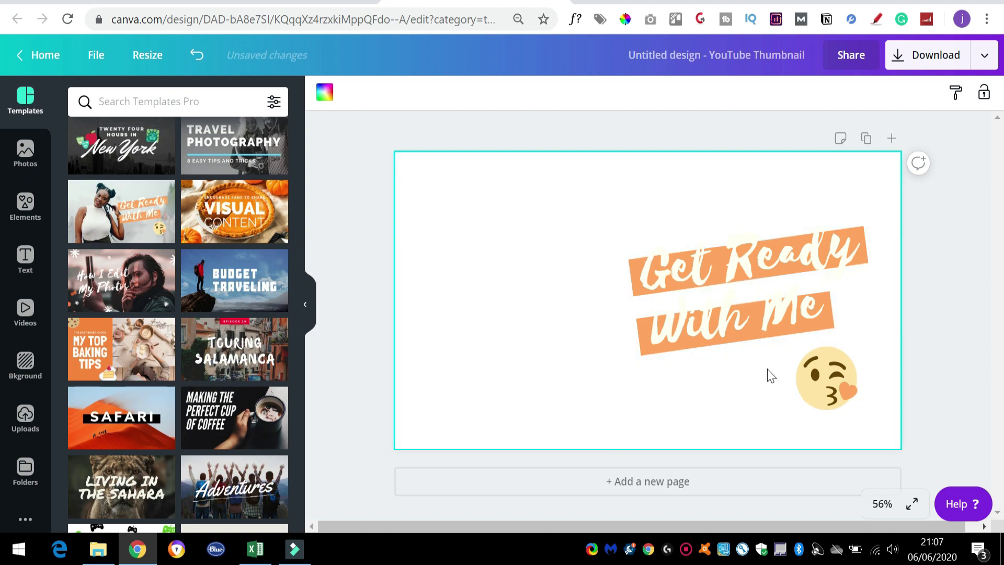
key("Delete")
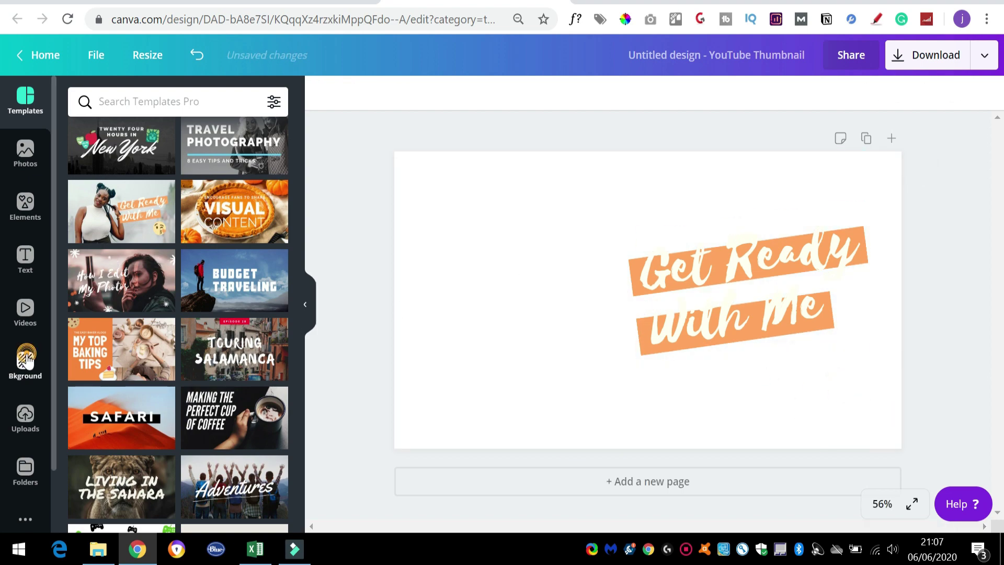
left_click(25, 360)
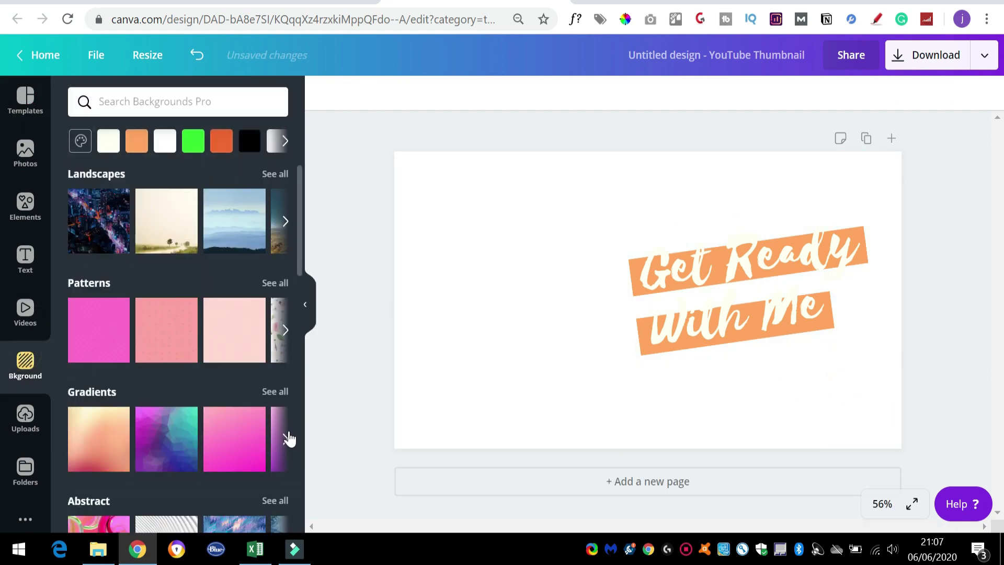
left_click(286, 438)
left_click(119, 434)
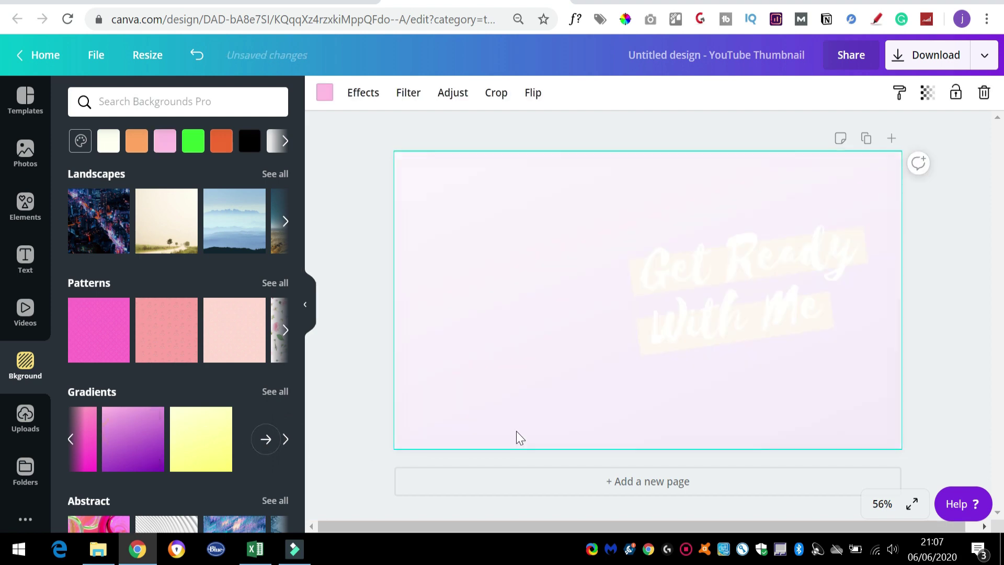
Recolour both orange strips behind the heading to the light blue from the brand palette
left_click(630, 265)
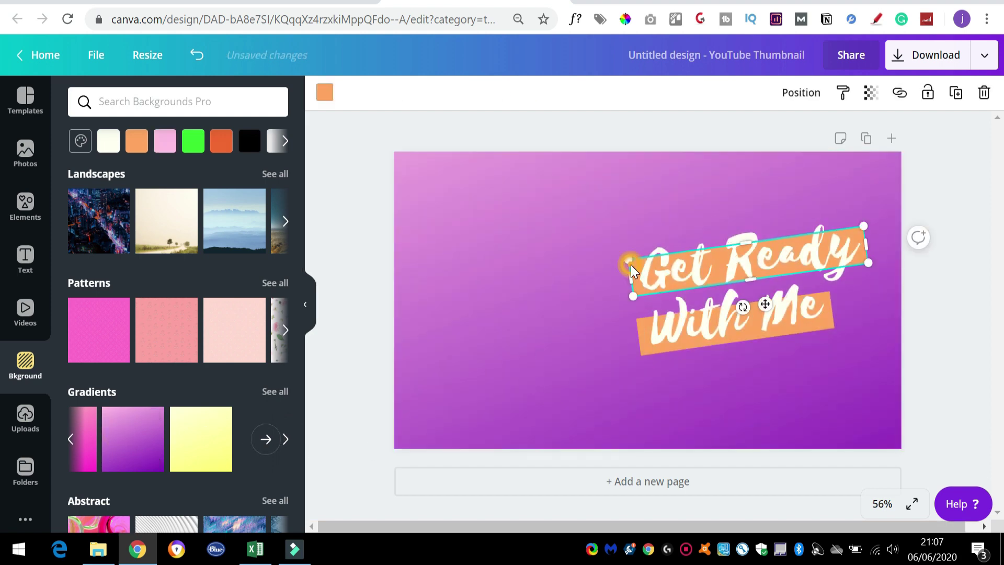
left_click(324, 95)
left_click(269, 322)
left_click(645, 348)
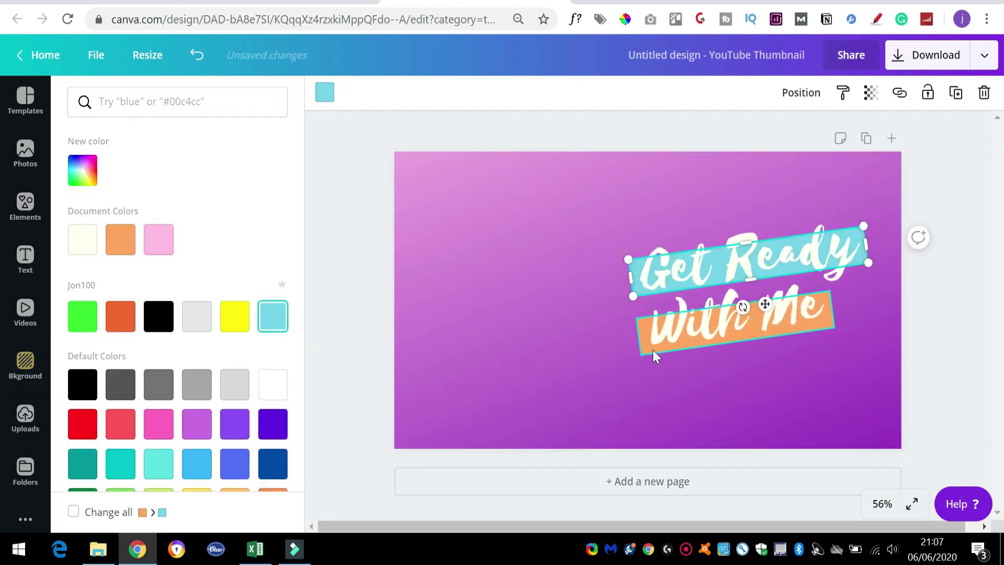
left_click(319, 94)
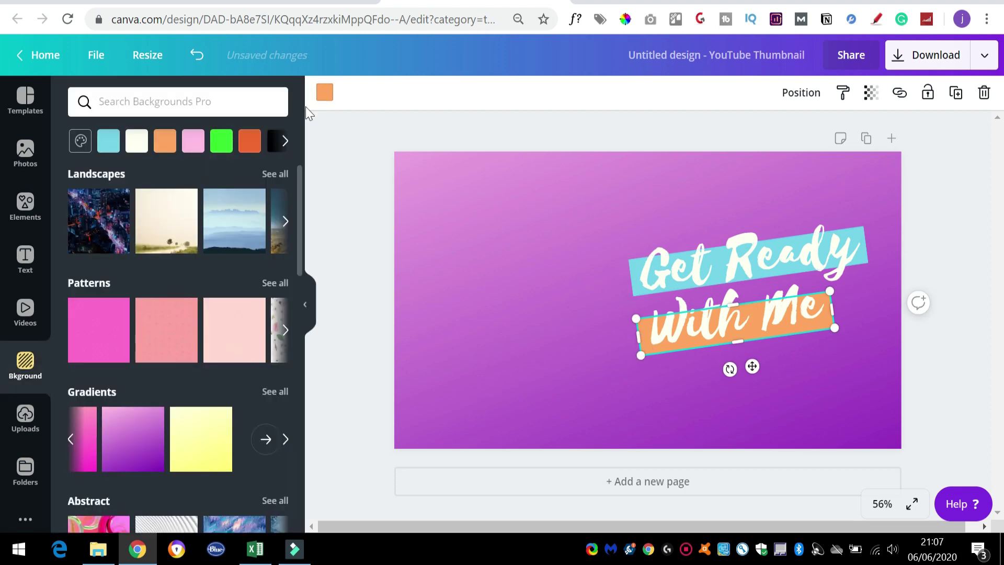
left_click(322, 93)
left_click(267, 319)
Change the heading's first line to "Learn Canva" and widen the text box so it fits on one line
left_click(701, 275)
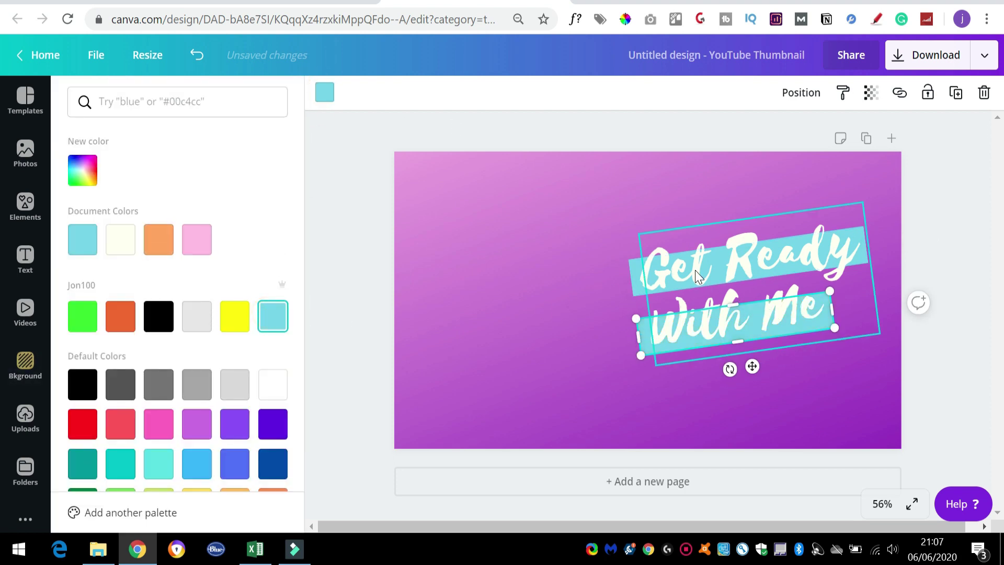
left_click(699, 272)
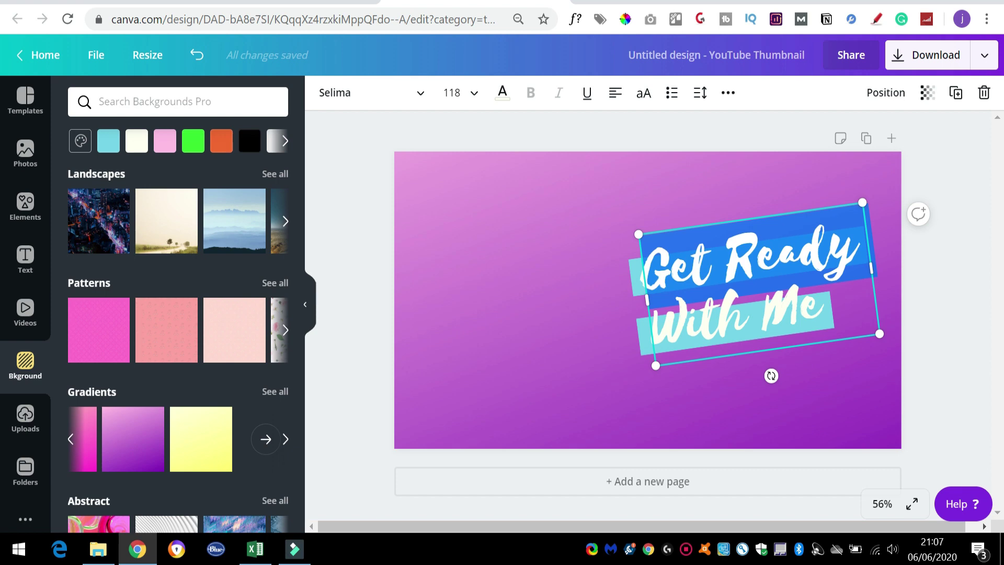
key("ctrl+a")
type("L")
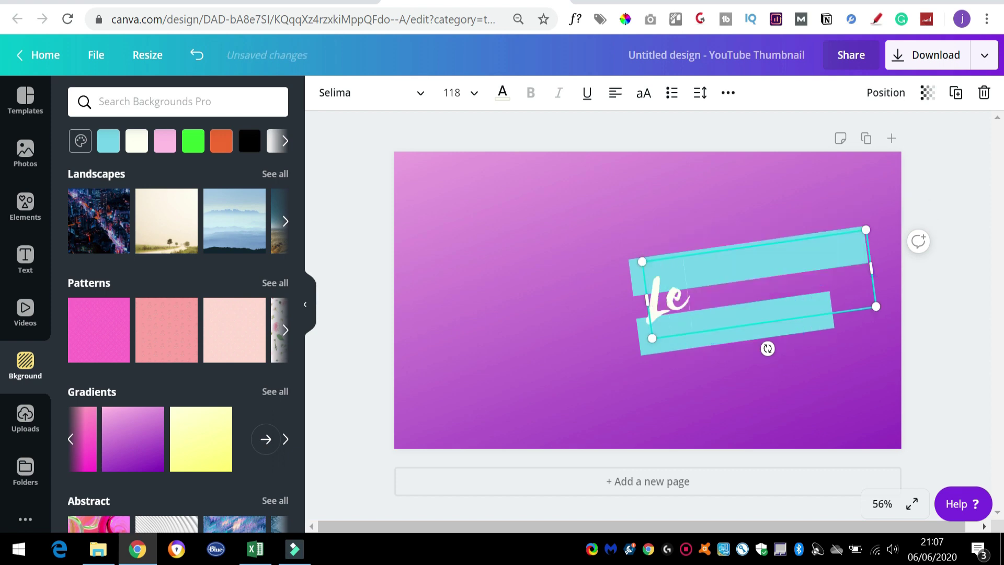
type("earn Canva With Me")
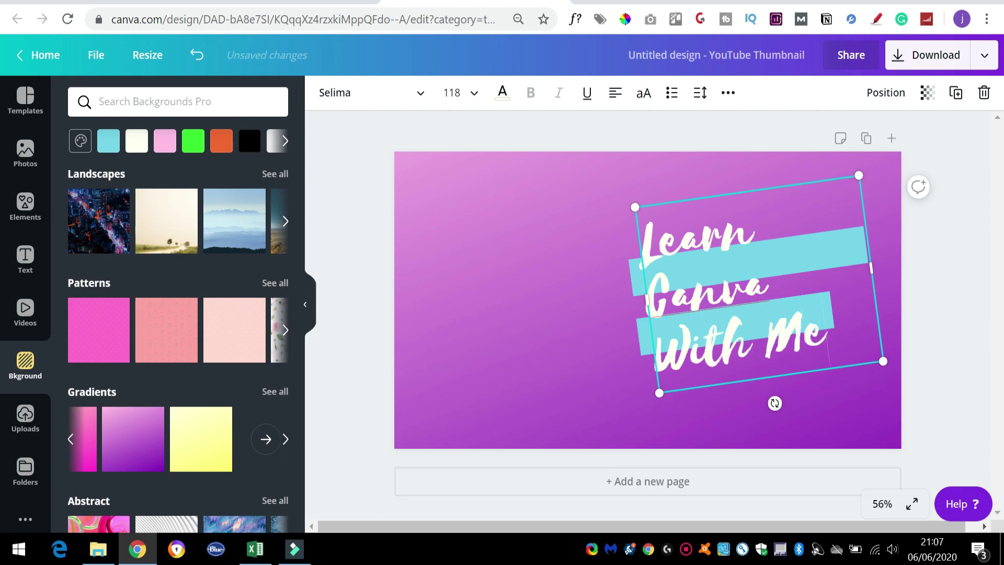
left_click_drag(877, 269, 912, 264)
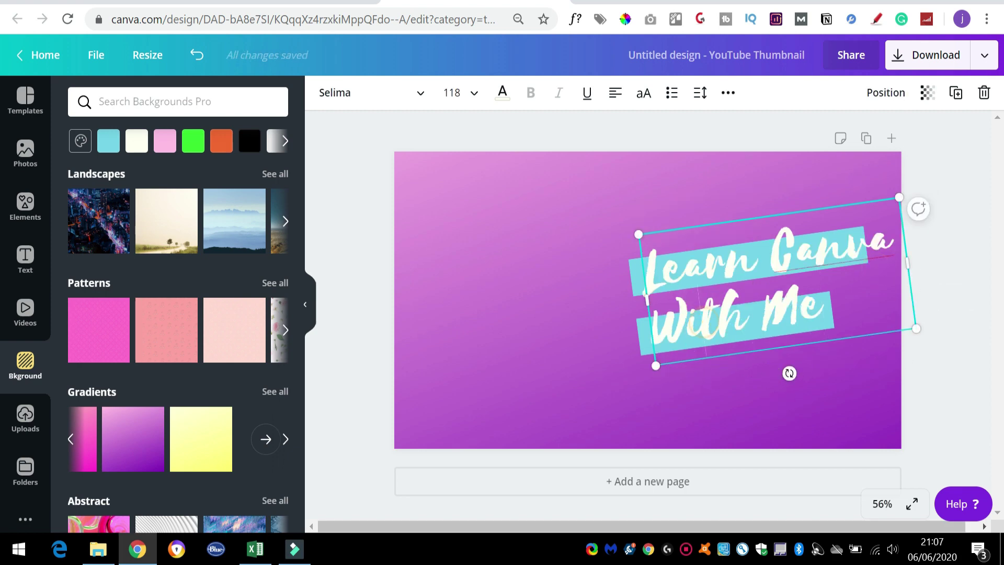
Shift the "Learn Canva With Me" heading to sit over the strips and set its text colour to black
left_click(725, 386)
left_click_drag(716, 306, 701, 310)
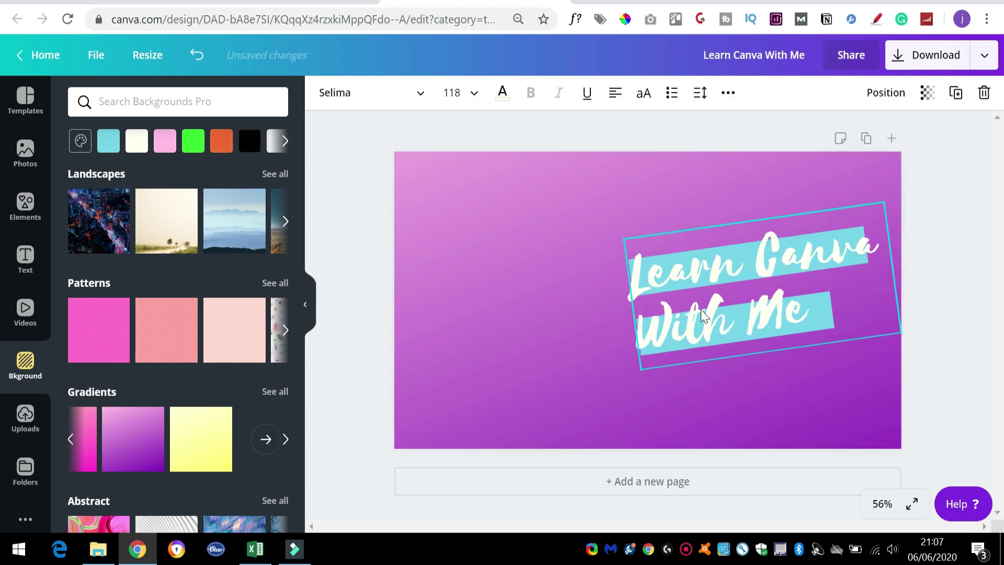
left_click(502, 93)
left_click(158, 316)
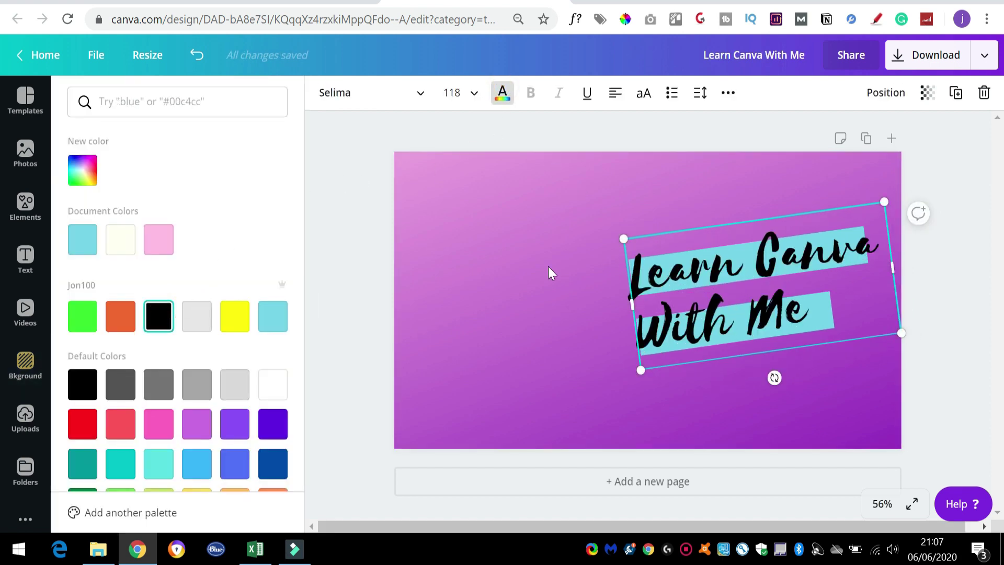
left_click(522, 242)
left_click(540, 283)
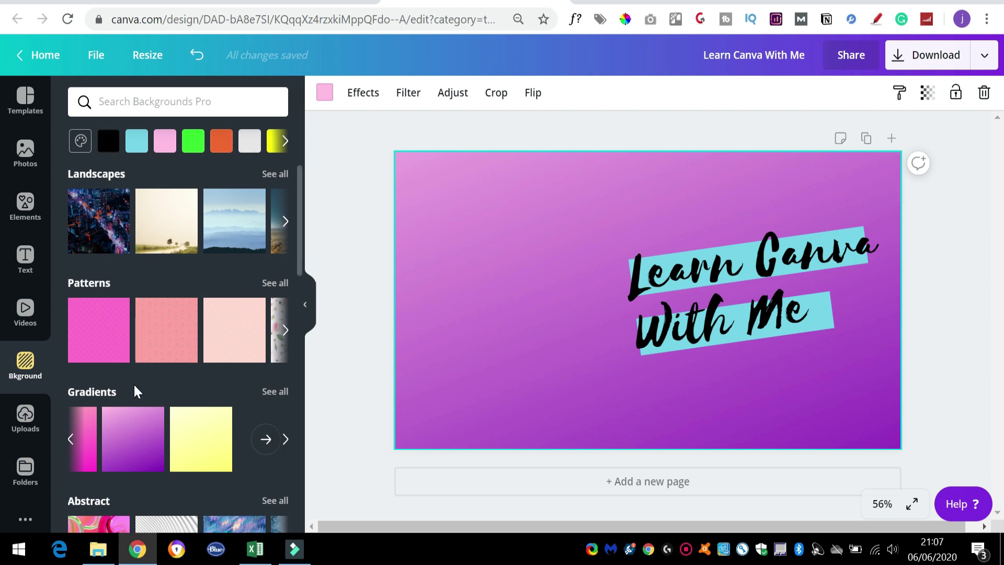
Add the uploaded smiling portrait with the white background, enlarged to full page height and placed on the page's left side
left_click(24, 418)
scroll(216, 443, "down", 5)
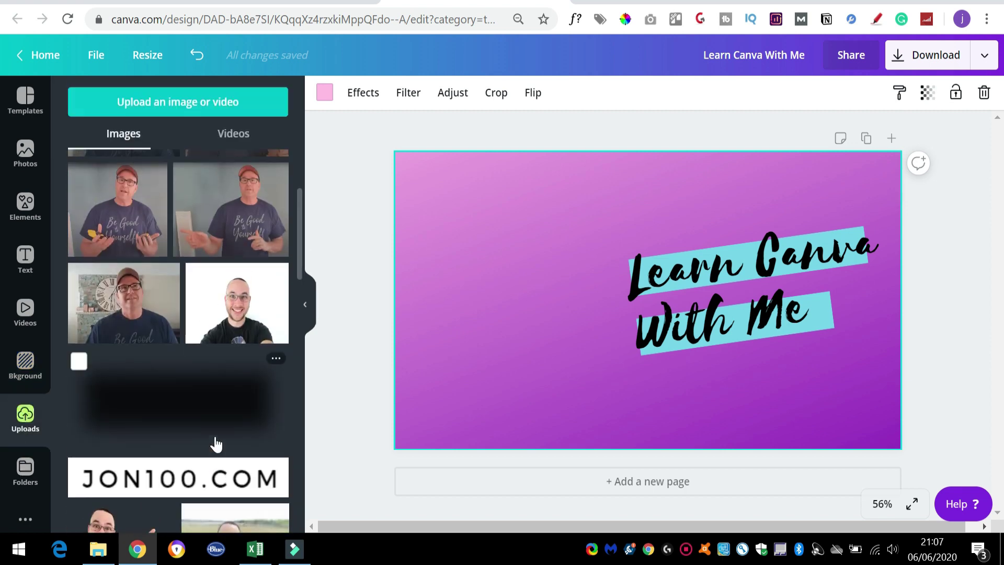
left_click(245, 322)
left_click_drag(582, 303, 398, 229)
left_click_drag(619, 340, 803, 477)
left_click_drag(657, 409, 599, 385)
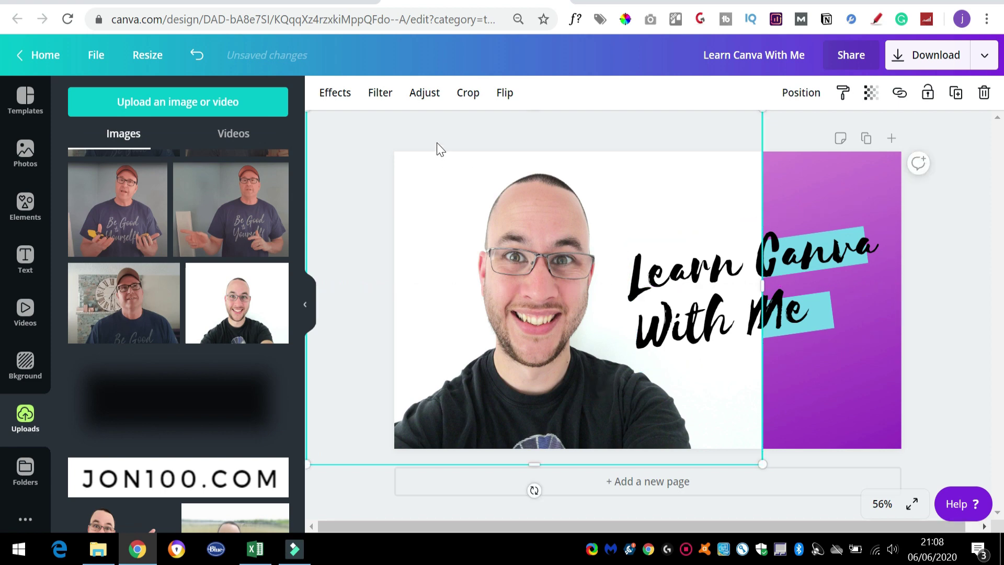
Remove the white background from the portrait with the Background Remover effect
left_click(344, 98)
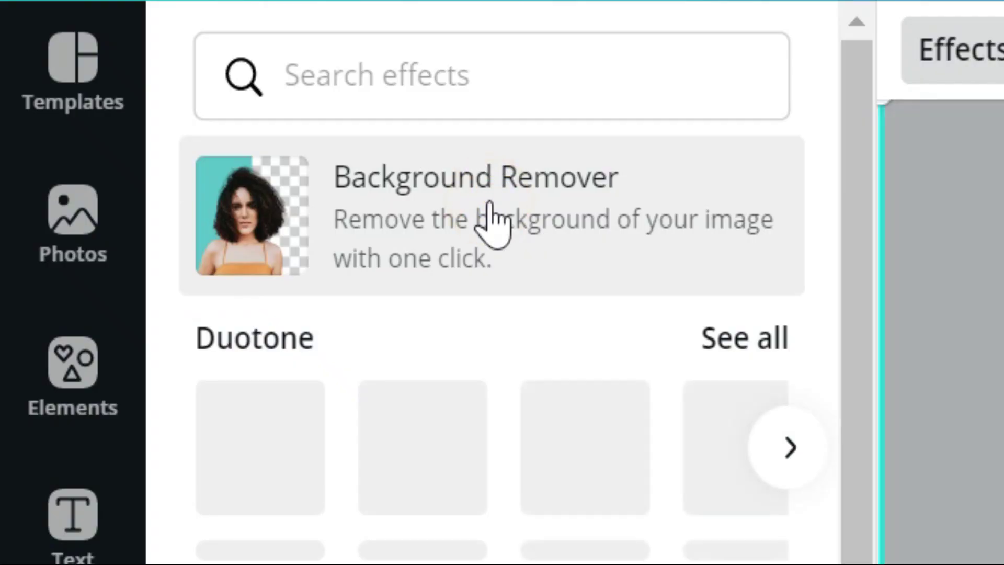
left_click(489, 206)
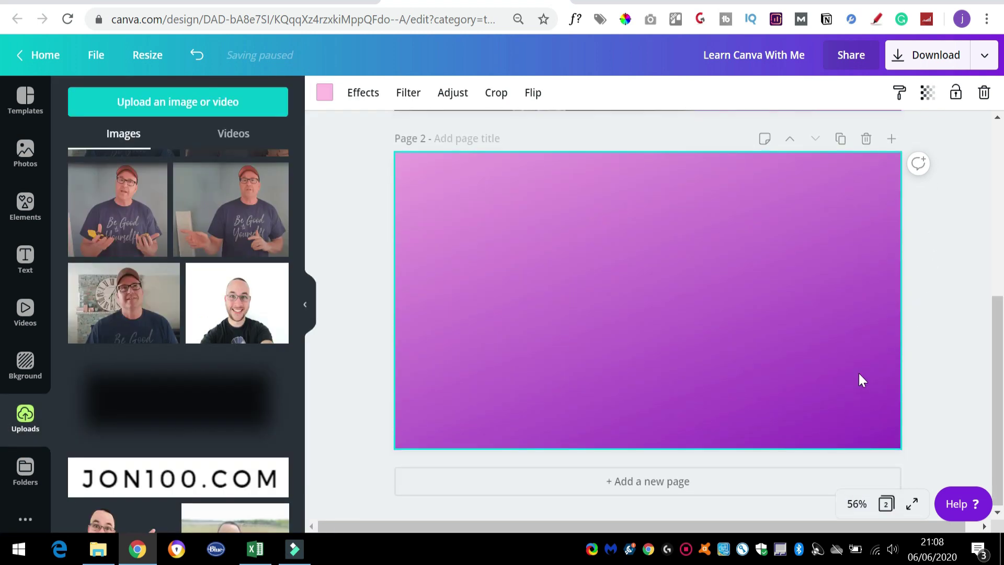
Add the smartphone frame to page 2, enlarged and tilted, in the left half of the page
left_click(25, 152)
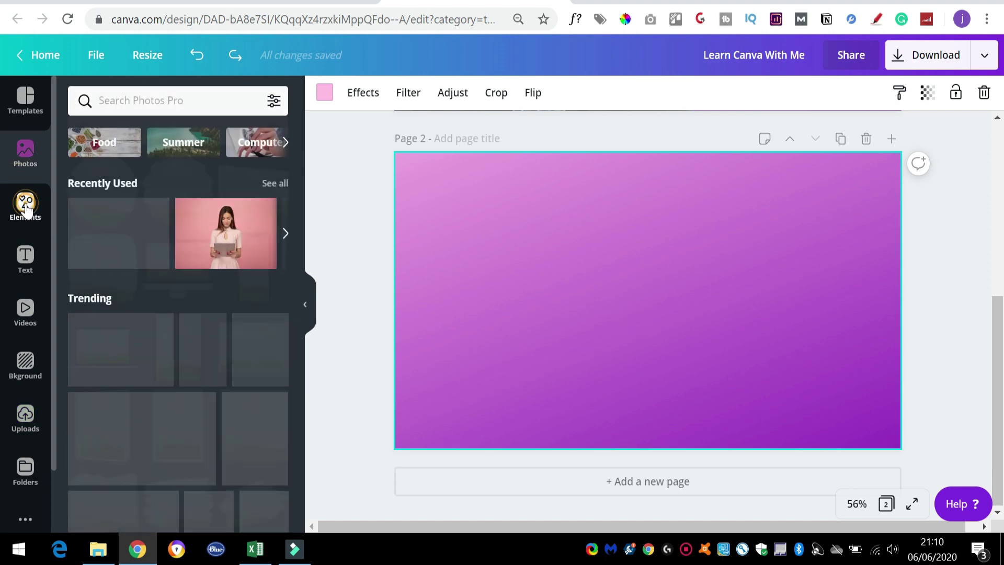
left_click(26, 201)
scroll(230, 307, "down", 1)
scroll(203, 336, "up", 1)
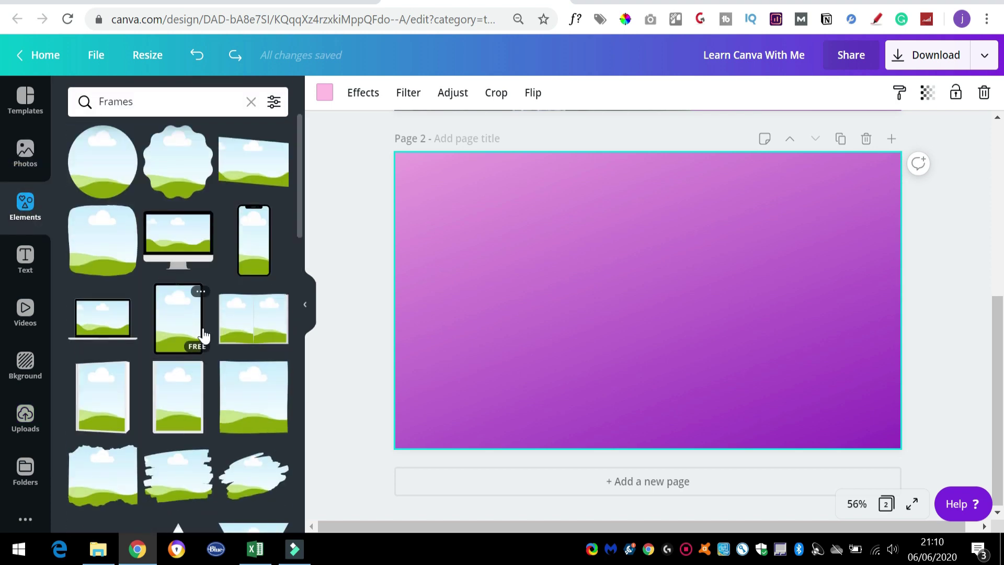
left_click(259, 242)
left_click_drag(650, 409, 677, 415)
left_click_drag(705, 370, 787, 397)
left_click_drag(705, 346, 554, 318)
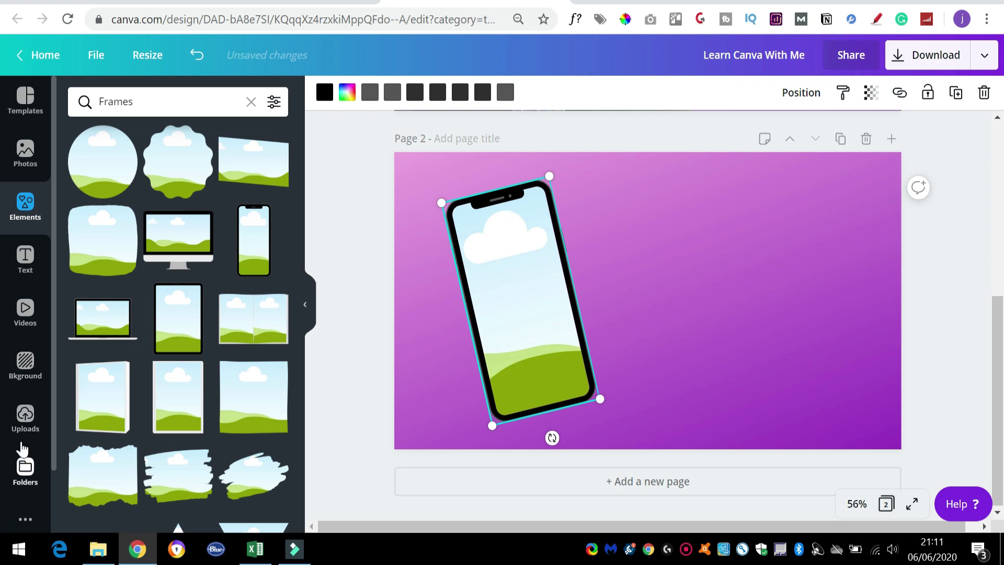
Fill the phone frame with the uploaded thumbs-up selfie and adjust its crop inside the frame
left_click(25, 416)
scroll(75, 352, "down", 8)
left_click_drag(236, 312, 529, 289)
double_click(510, 297)
left_click(778, 260)
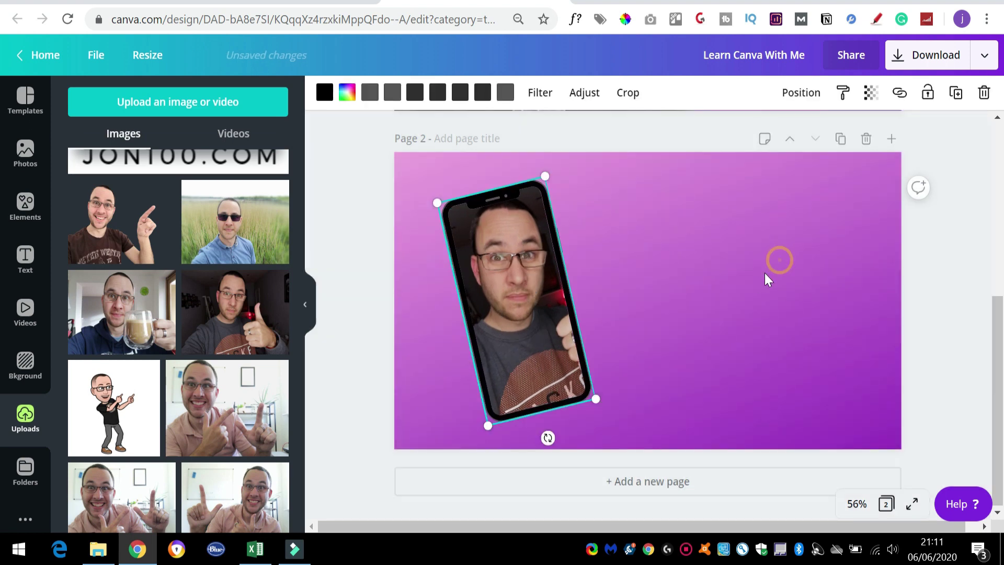
left_click(698, 300)
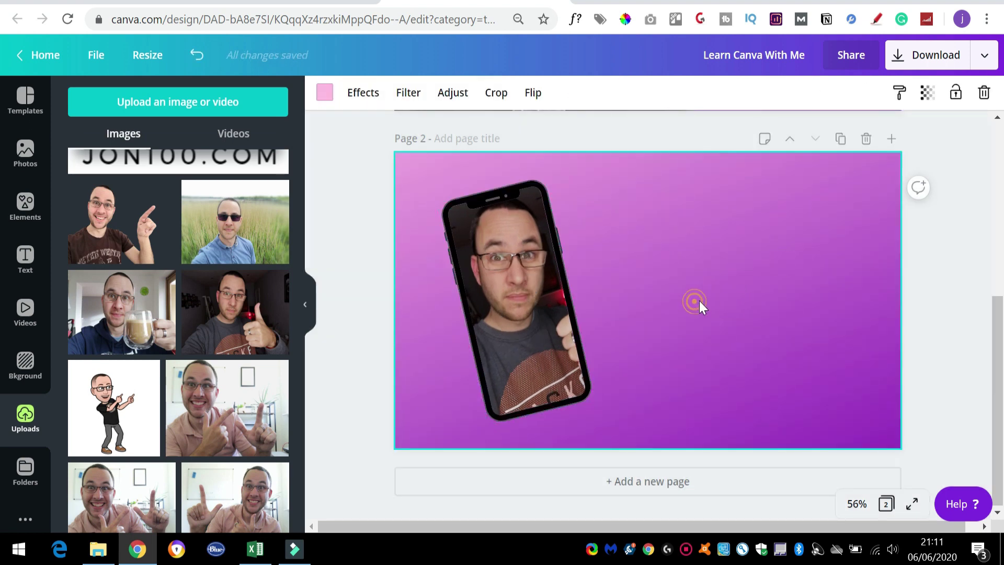
Replace the selfie in the phone frame with the dark blue digital-screens photo from the "youtube" stock photos
double_click(521, 300)
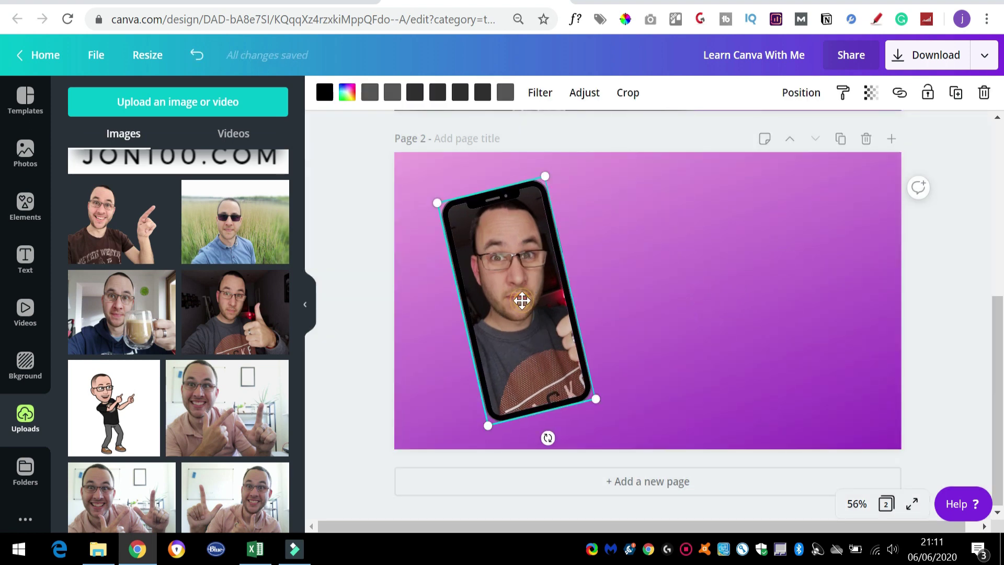
key("Delete")
left_click(25, 151)
scroll(198, 311, "down", 10)
scroll(199, 312, "down", 5)
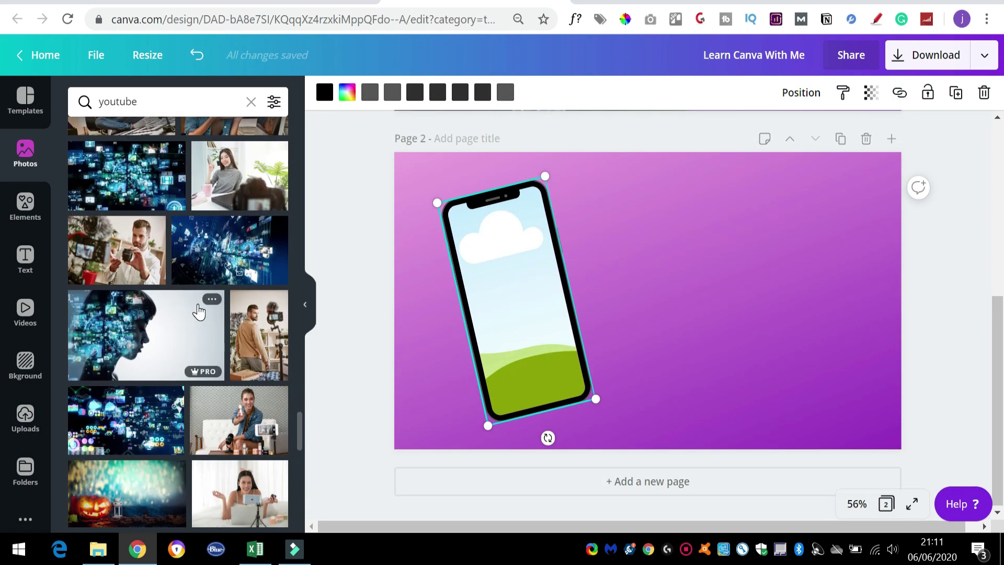
left_click_drag(135, 197, 523, 304)
left_click(760, 309)
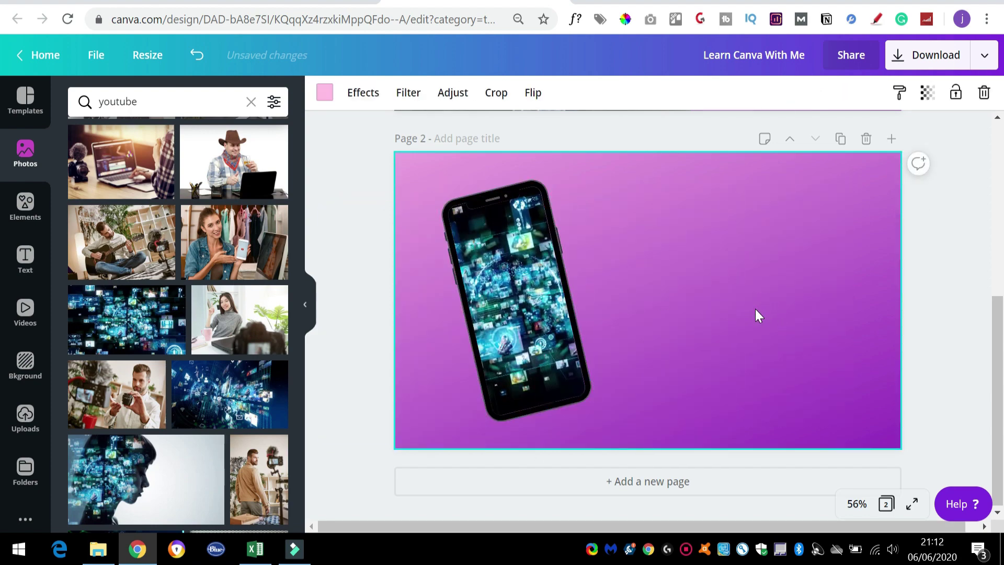
Add the recently used green ribbon banner to page 2 and position it right of the phone, running off the page edge
left_click(23, 203)
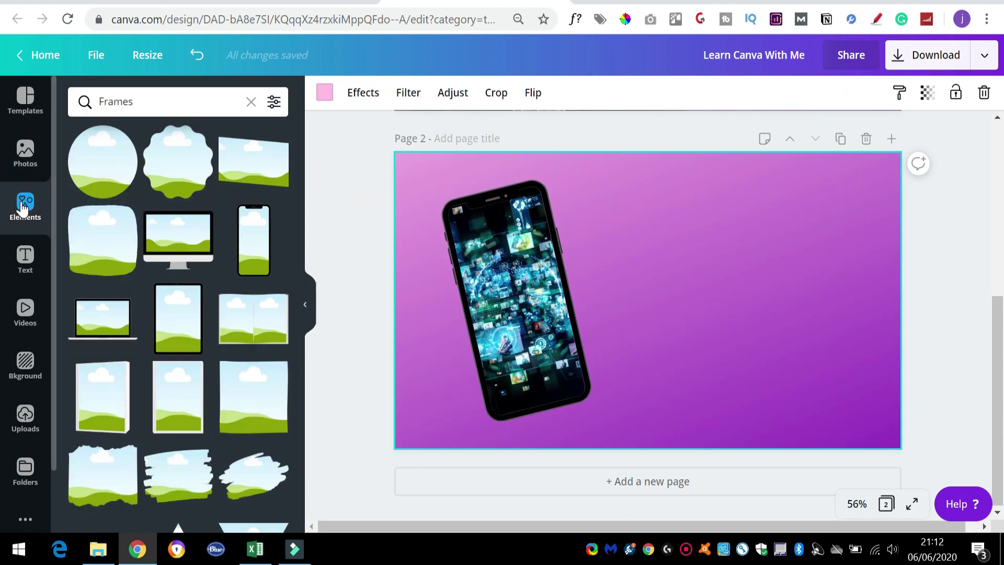
left_click(251, 101)
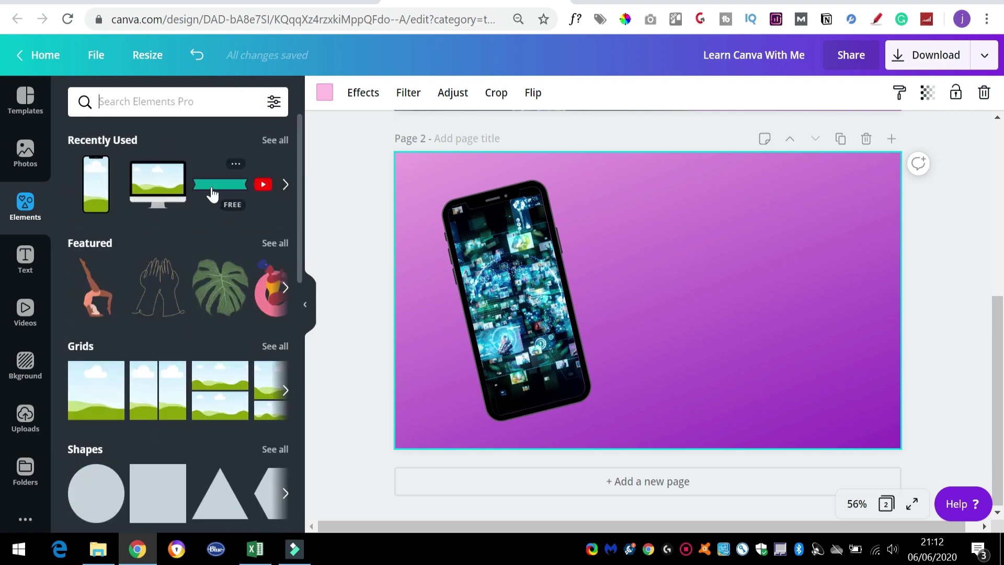
left_click(214, 196)
left_click_drag(725, 297, 896, 216)
left_click_drag(680, 247, 657, 212)
left_click(651, 286)
left_click(712, 204)
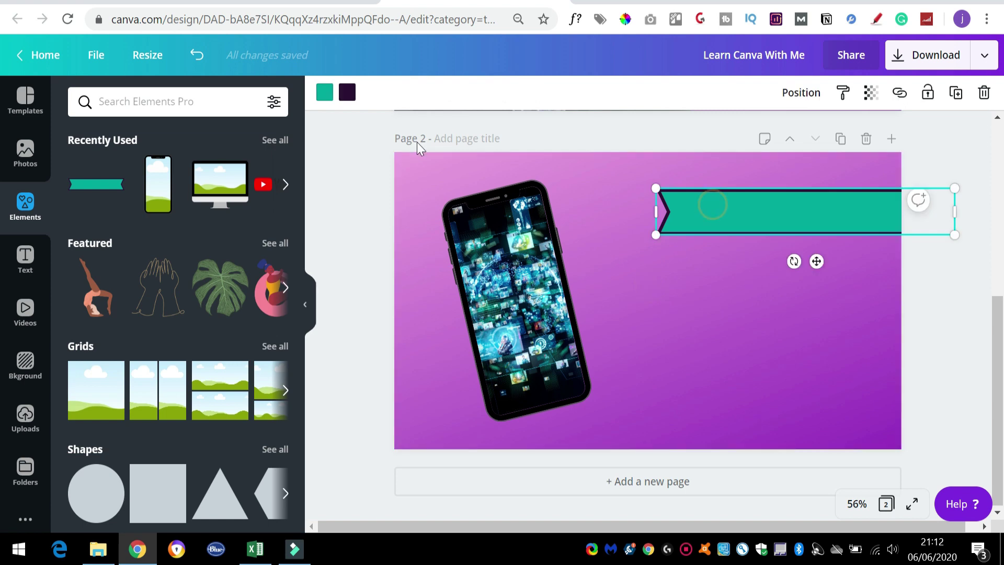
Recolour the banner's green fill to the light blue document colour
left_click(328, 95)
left_click(272, 239)
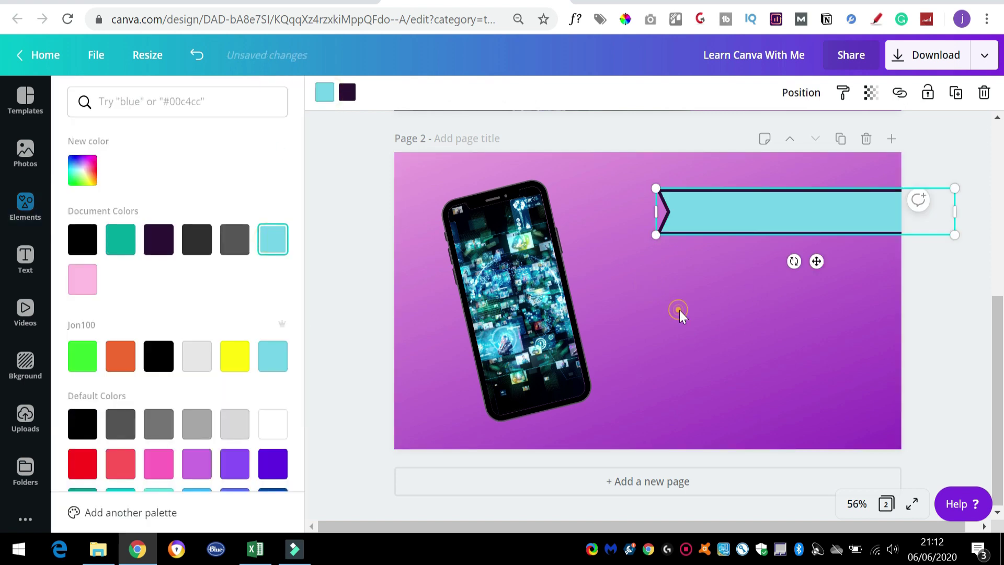
key("Escape")
Add a heading reading "TUTORIALS" to page 2 and widen its text box
left_click(24, 257)
left_click(134, 167)
key("BackSpace")
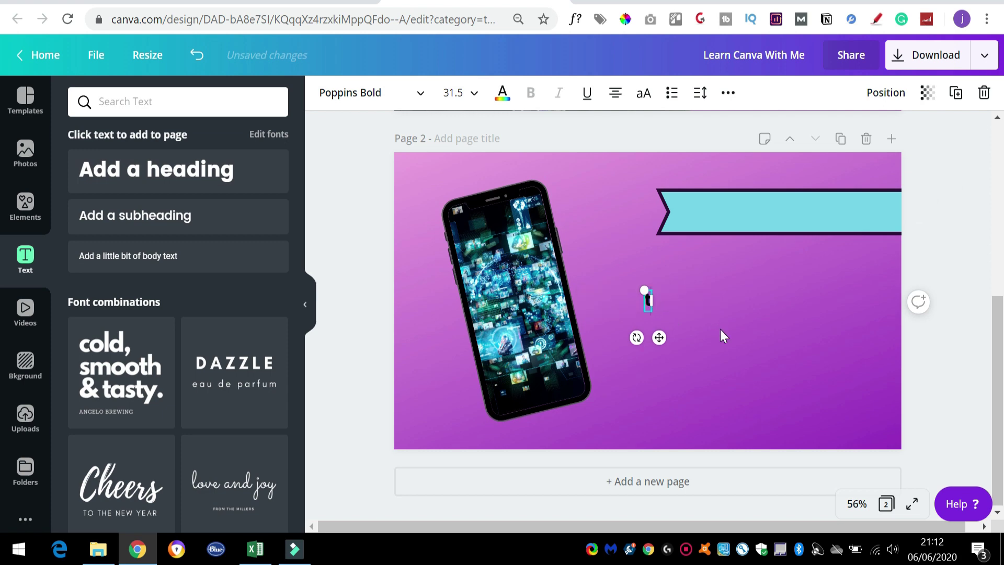
key("BackSpace")
type("TUTORIALS")
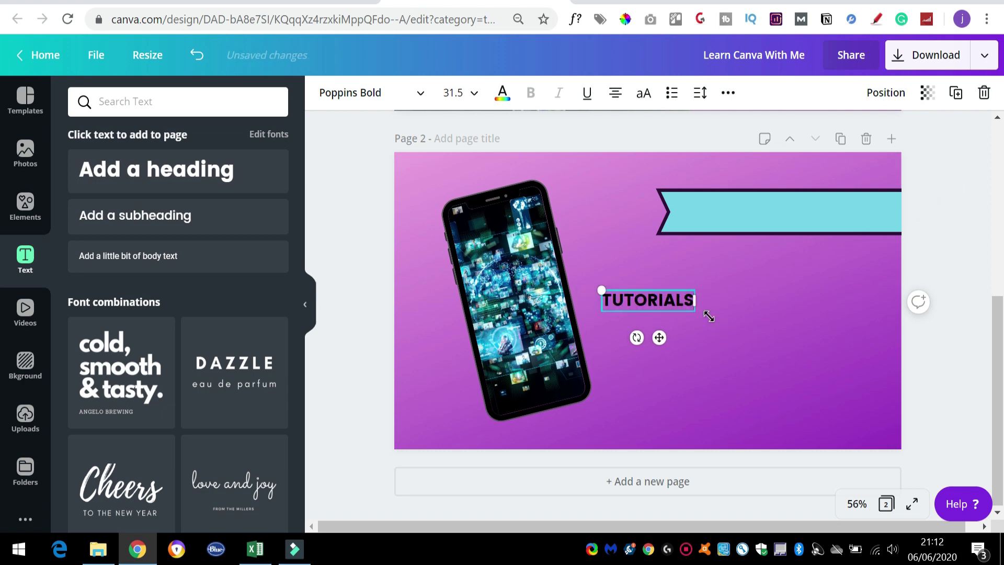
left_click_drag(694, 301, 786, 301)
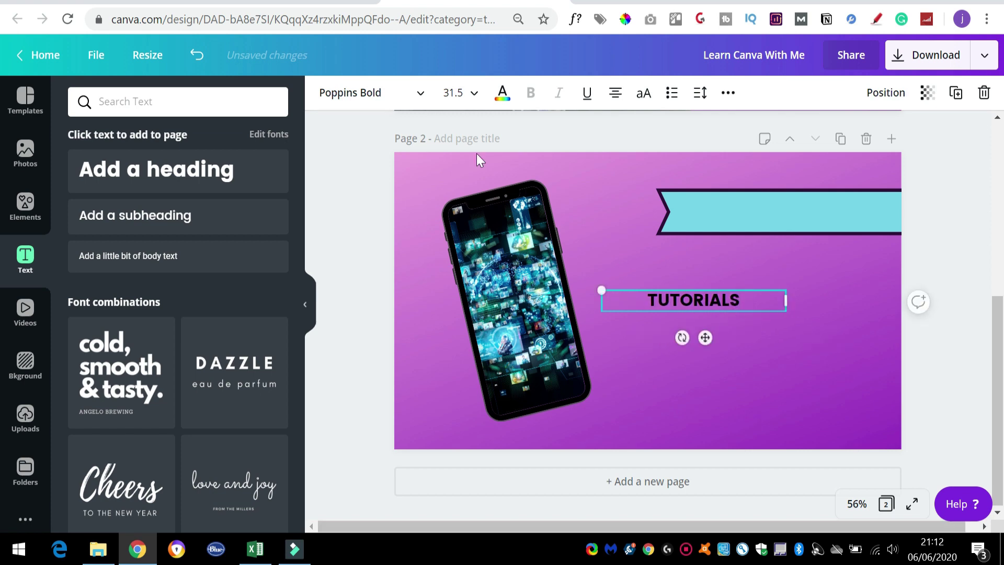
Set the TUTORIALS heading in Montserrat Classic and scale it up to about size 37.3
double_click(681, 297)
left_click(368, 95)
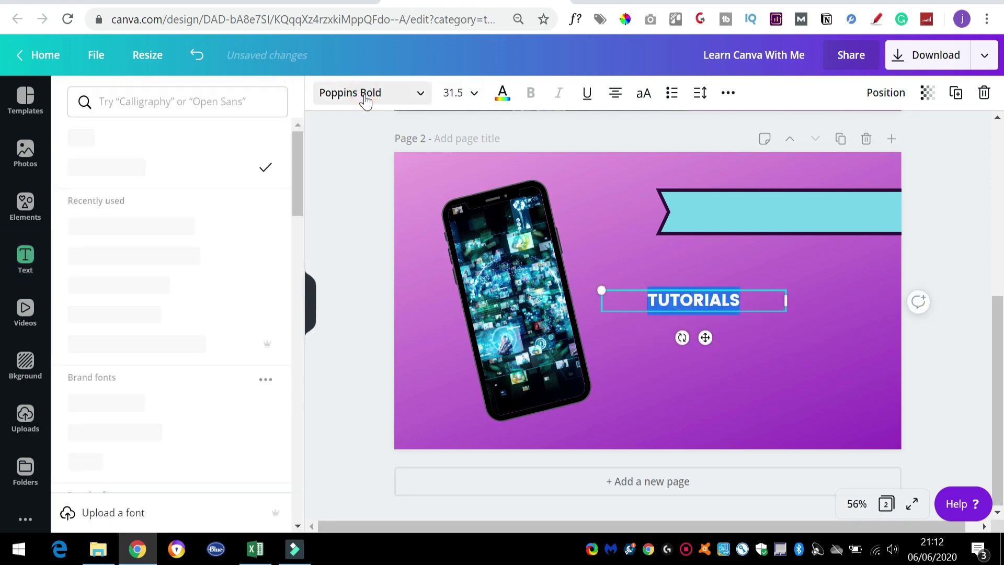
left_click(180, 291)
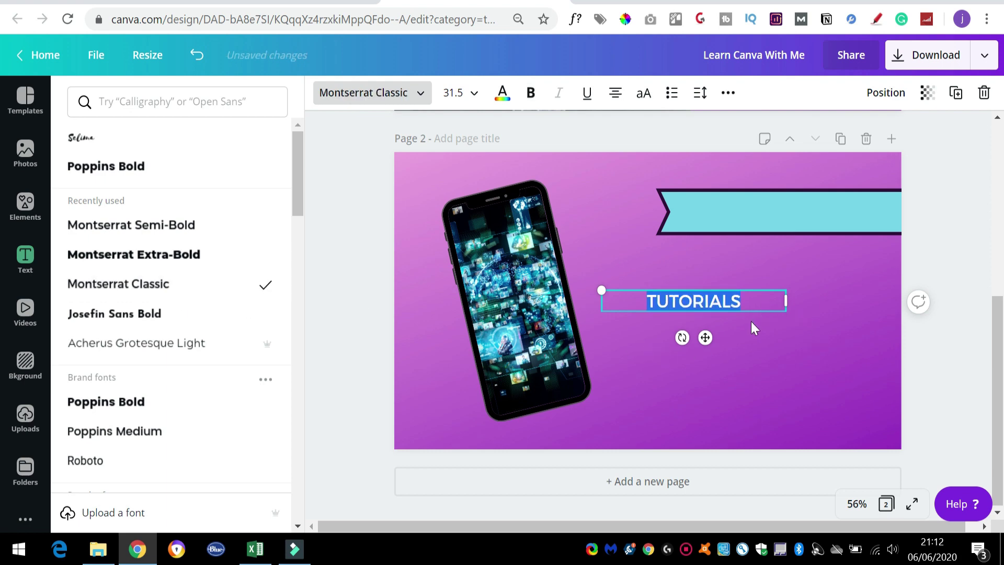
left_click_drag(788, 318, 825, 334)
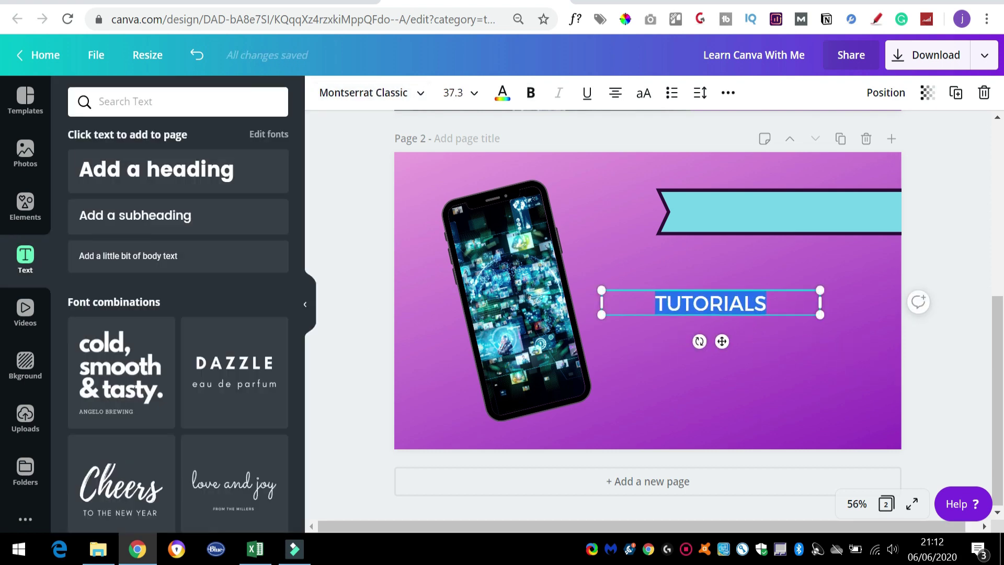
Place the TUTORIALS text on the light blue banner and enlarge it to about size 43.3 to fit
left_click_drag(723, 341, 766, 251)
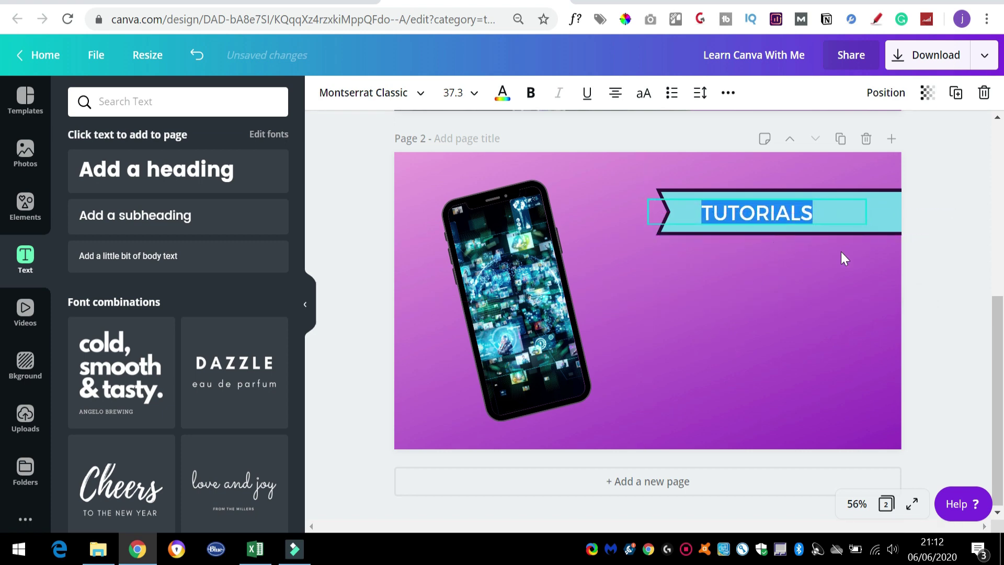
mouse_move(892, 237)
left_mouse_down()
mouse_move(915, 242)
mouse_move(902, 239)
left_mouse_up()
left_click(819, 228)
left_click(796, 209)
left_click_drag(796, 209, 795, 206)
left_click(798, 322)
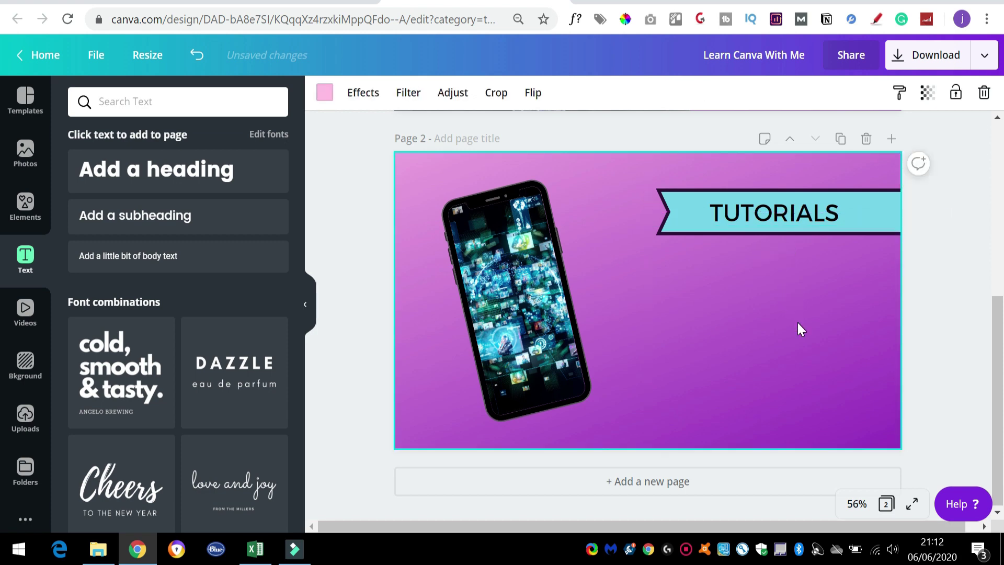
Duplicate the light blue banner together with its TUTORIALS text and place the copy directly beneath the original
left_click_drag(936, 250, 856, 273)
left_click(324, 93)
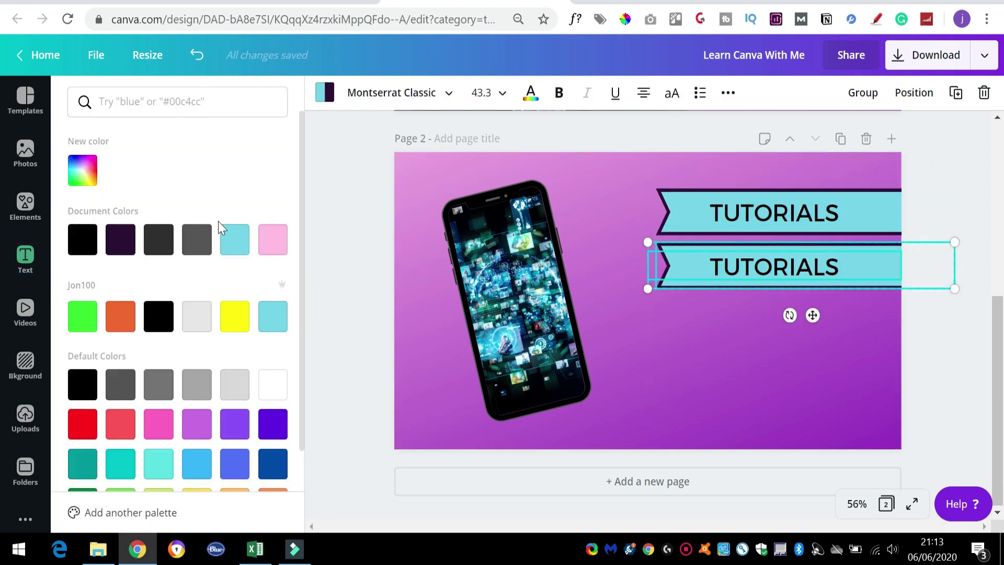
left_click(157, 422)
left_click(734, 355)
key("ctrl+z")
Recolour the lower banner's fill to pink #ff66c4 and change its text to "TECH TIPS"
left_click(717, 261)
left_click(862, 287)
left_click(324, 92)
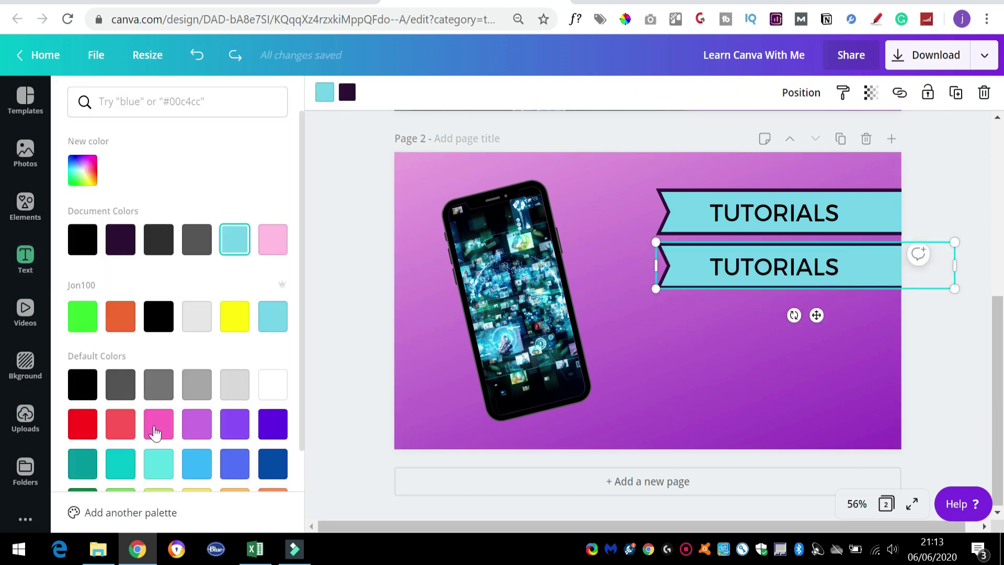
left_click(156, 422)
left_click(762, 268)
double_click(763, 268)
type("TECH TIPS")
left_click(837, 329)
Copy the TUTORIALS banner with its text below the TECH TIPS banner and change the copy's text to "ANALYSIS"
left_click_drag(918, 227, 798, 184)
key("ctrl+c")
key("ctrl+v")
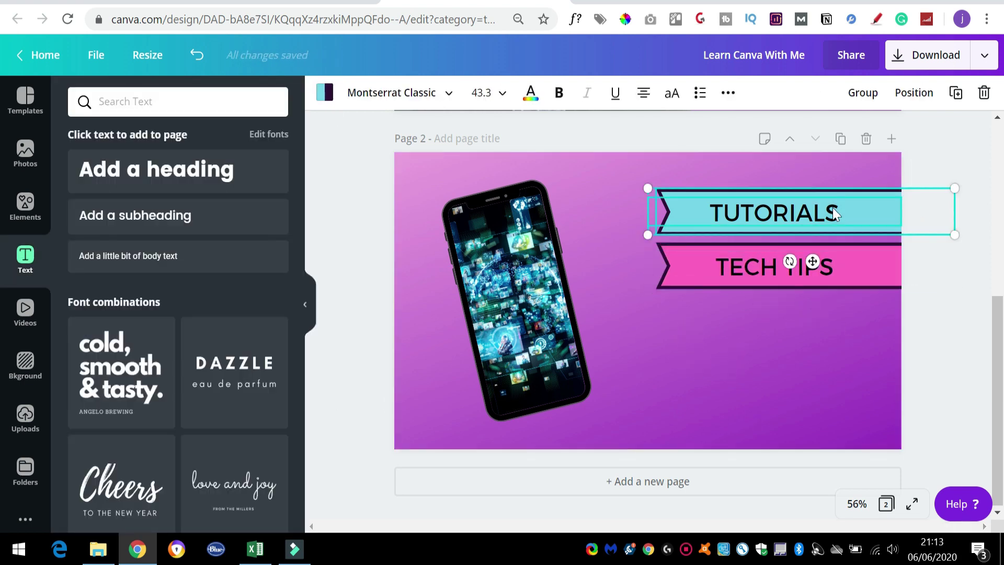
left_click_drag(848, 216, 840, 319)
left_click(856, 411)
double_click(774, 325)
type("ANALYSIS")
left_click(810, 427)
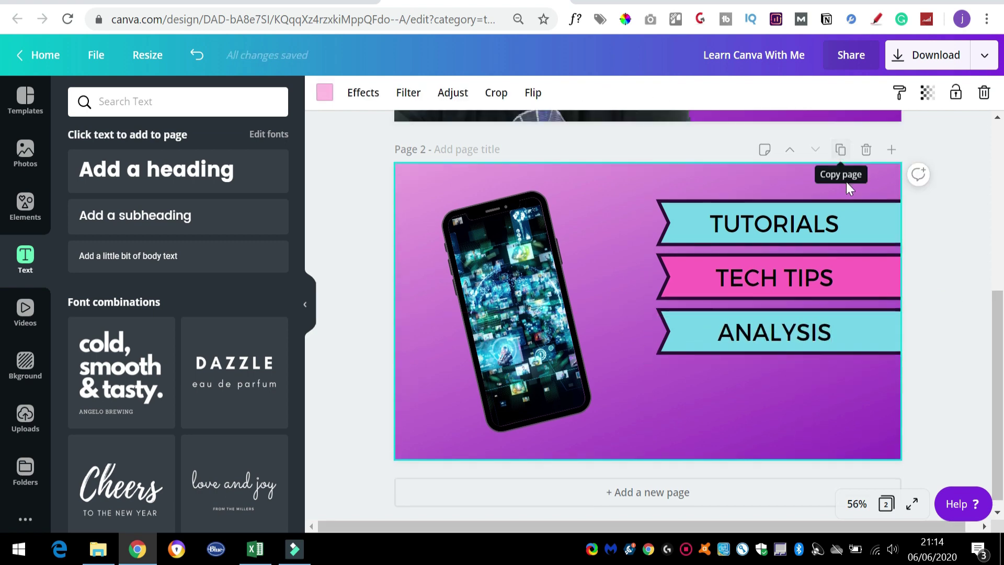
Add a third page and place the coral heart speech-bubble from a "LIKE STICKER" elements search in its upper centre
left_click(701, 492)
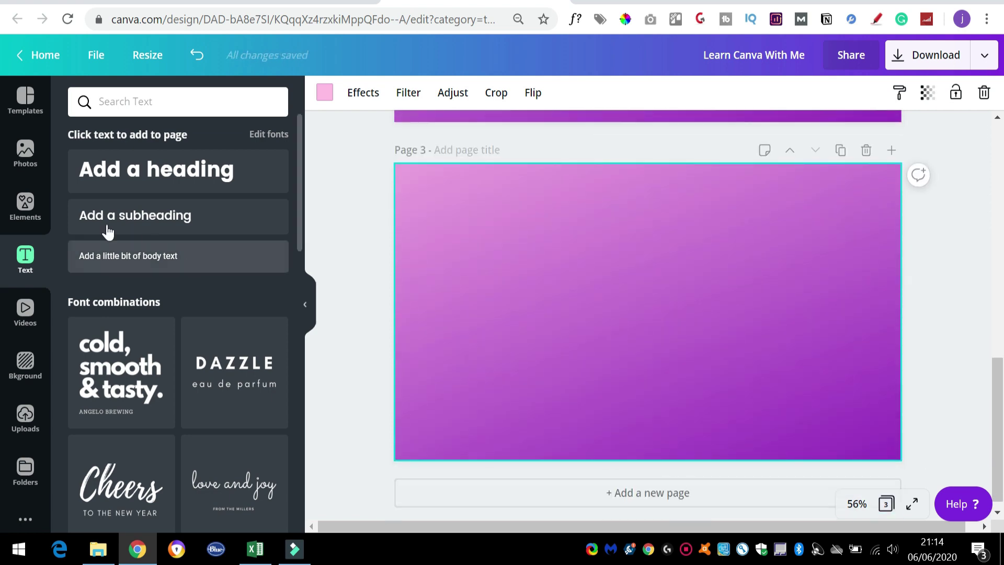
left_click(25, 204)
left_click(146, 102)
type("L")
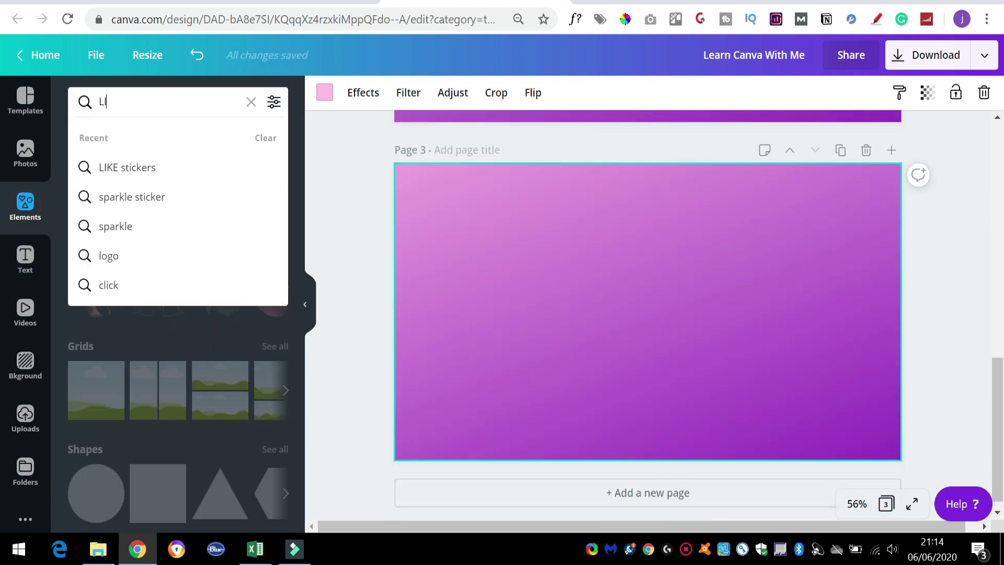
type("IKE STICKER")
key("Return")
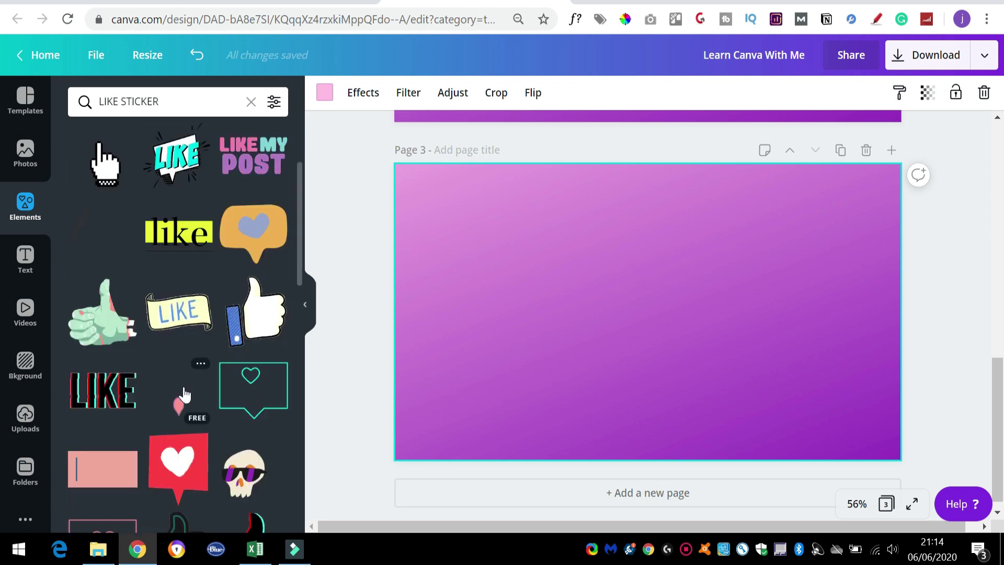
left_click(248, 254)
left_click_drag(773, 430, 699, 291)
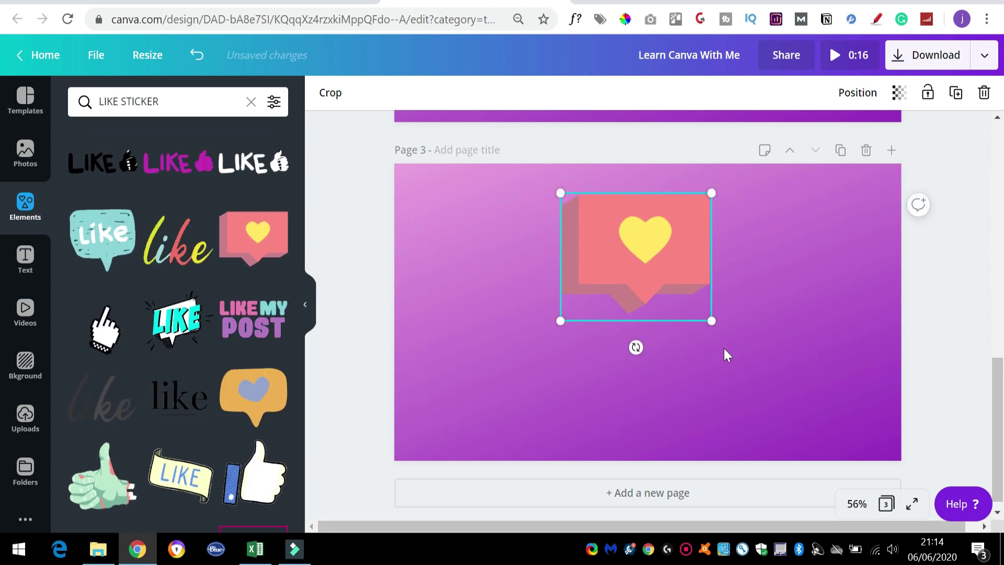
left_click(515, 298)
Search elements for SUBSCRIBE stickers, add the black glitch-style SUBSCRIBE one, shrink it and centre it below the heart bubble
double_click(103, 101)
type("SUBSCRIBE")
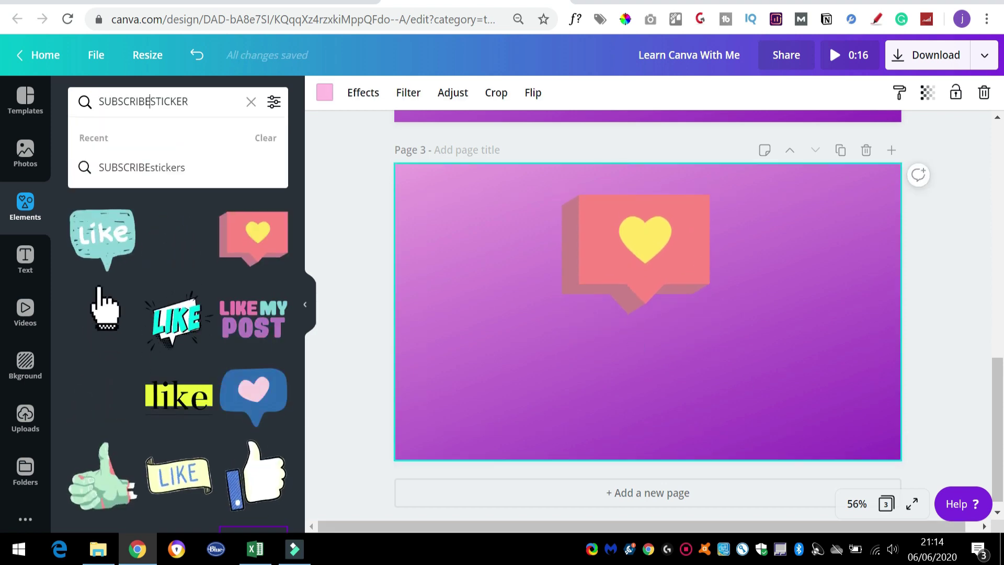
key("Return")
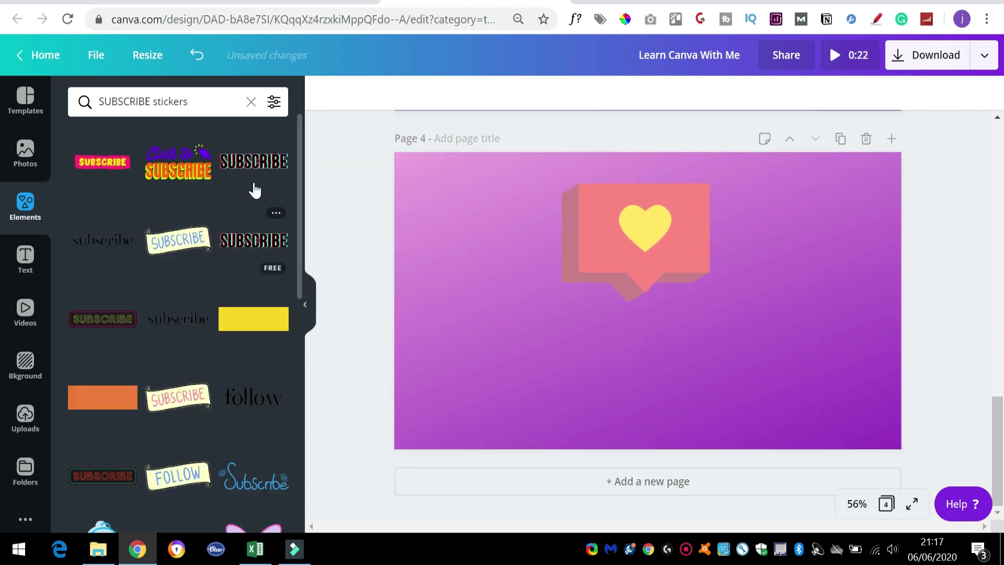
left_click(253, 173)
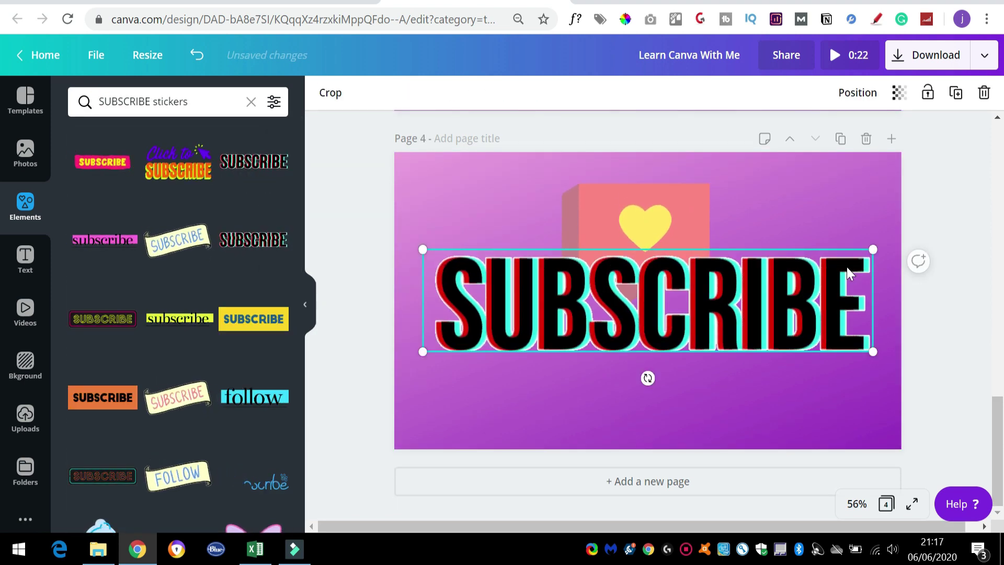
left_click_drag(873, 249, 694, 326)
left_click_drag(612, 328, 706, 369)
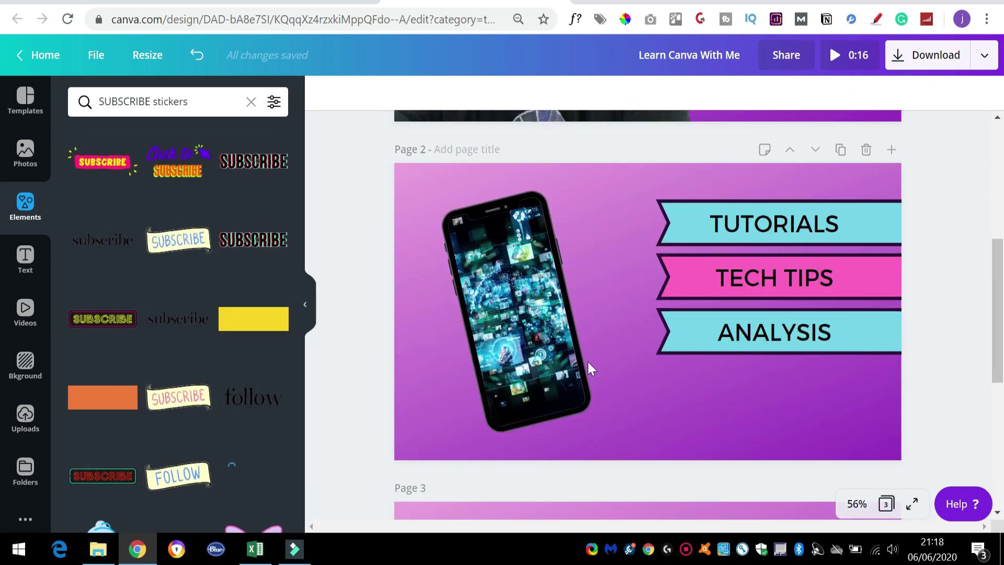
Review the pages and download all three as an Animation with the Pan style
scroll(924, 254, "down", 3)
scroll(923, 255, "down", 3)
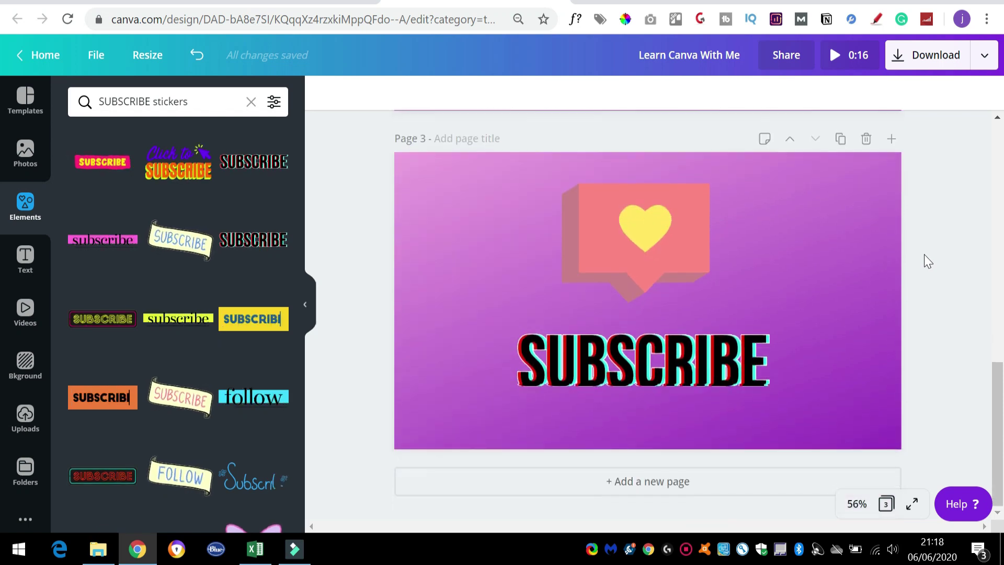
scroll(923, 254, "up", 10)
left_click(950, 61)
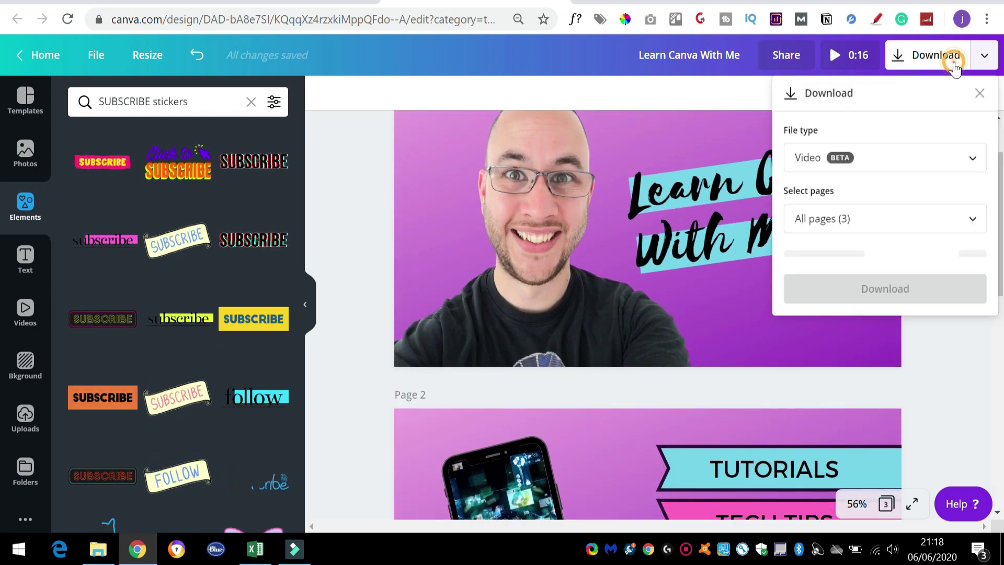
left_click(889, 158)
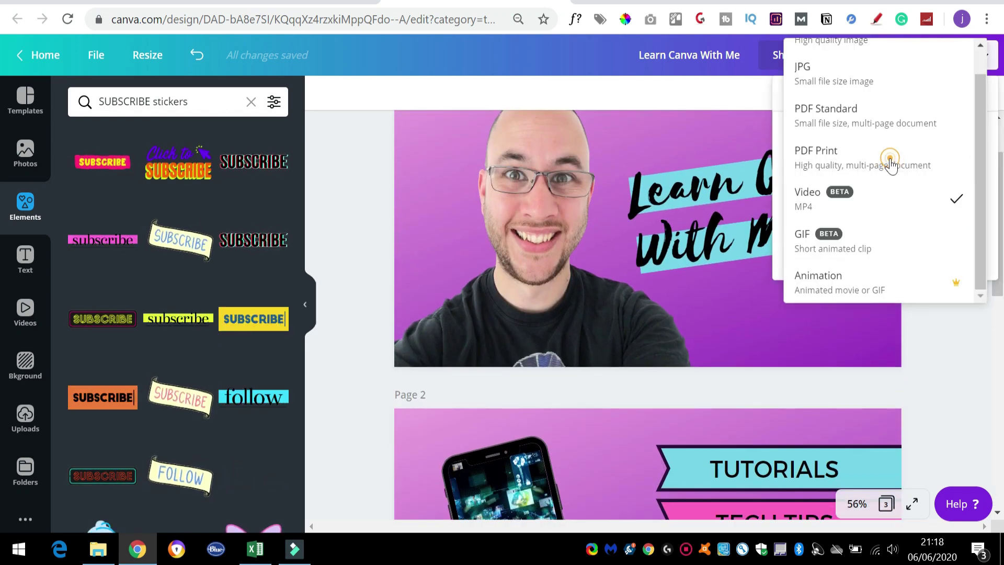
left_click(877, 280)
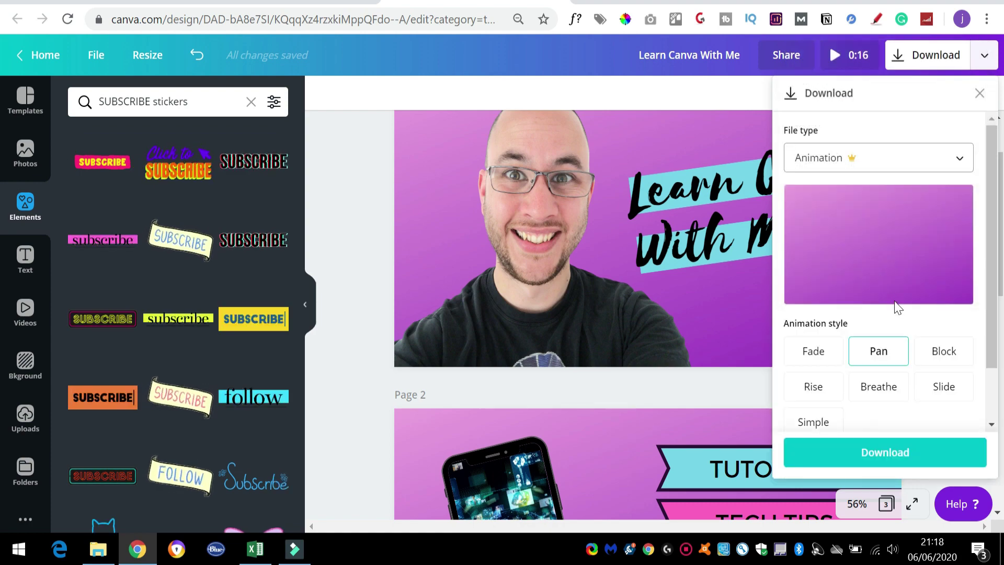
left_click(917, 453)
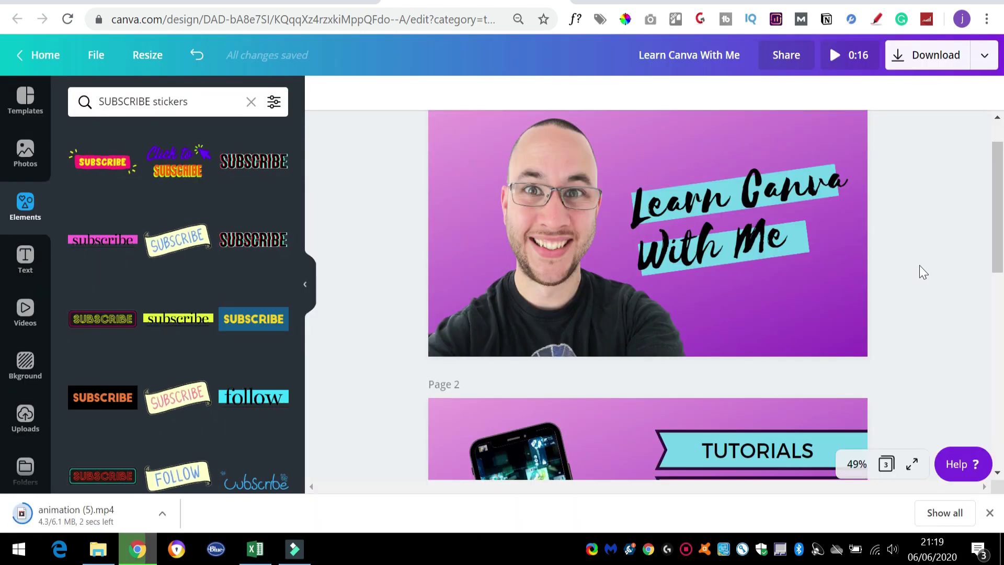
Make a copy of the whole design and dismiss the browser's download bar
left_click(106, 59)
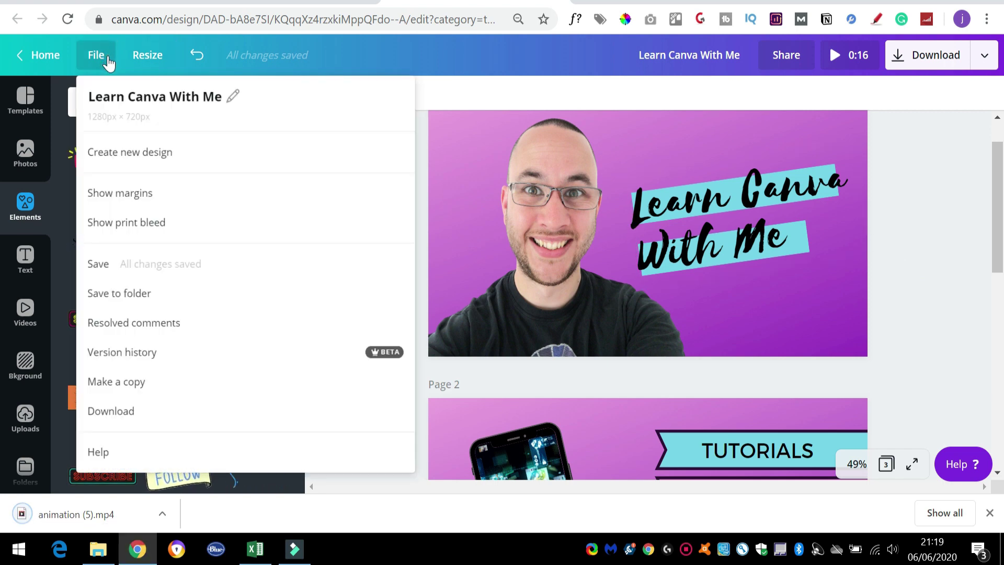
left_click(126, 381)
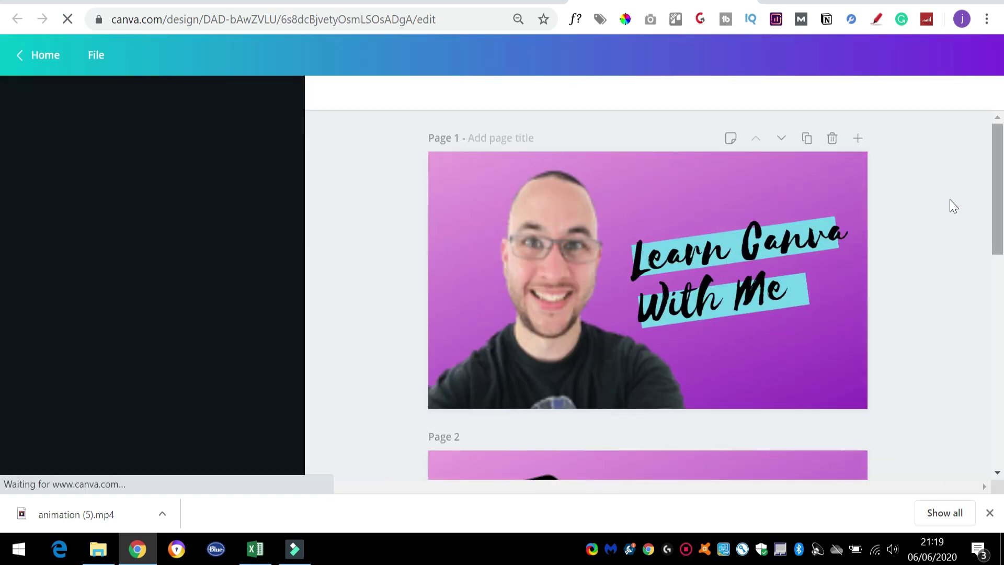
scroll(946, 204, "down", 3)
left_click(988, 516)
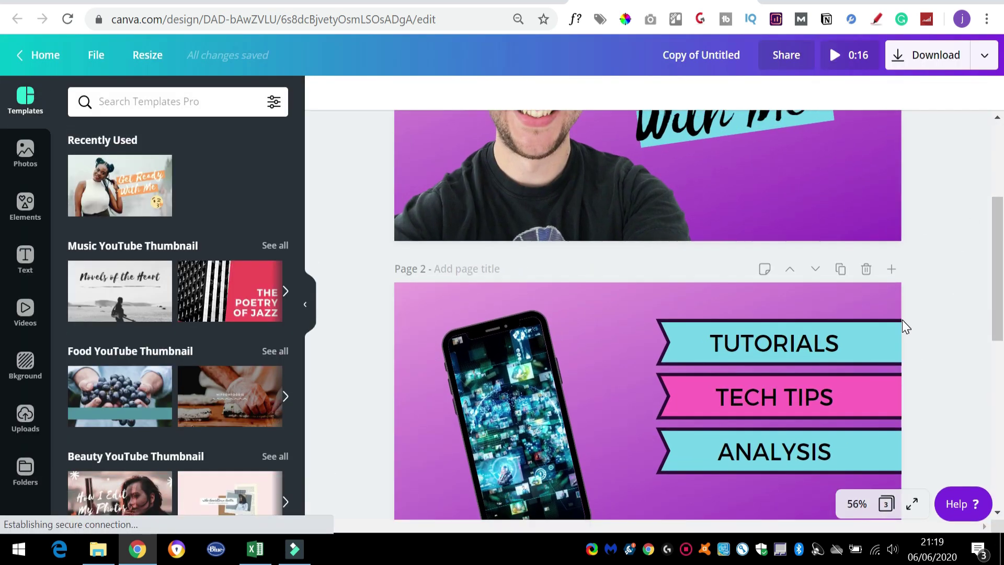
Delete the phone photo, the phone frame and the purple gradient background from page 2 of the copy
scroll(902, 319, "down", 3)
left_click(509, 209)
key("Delete")
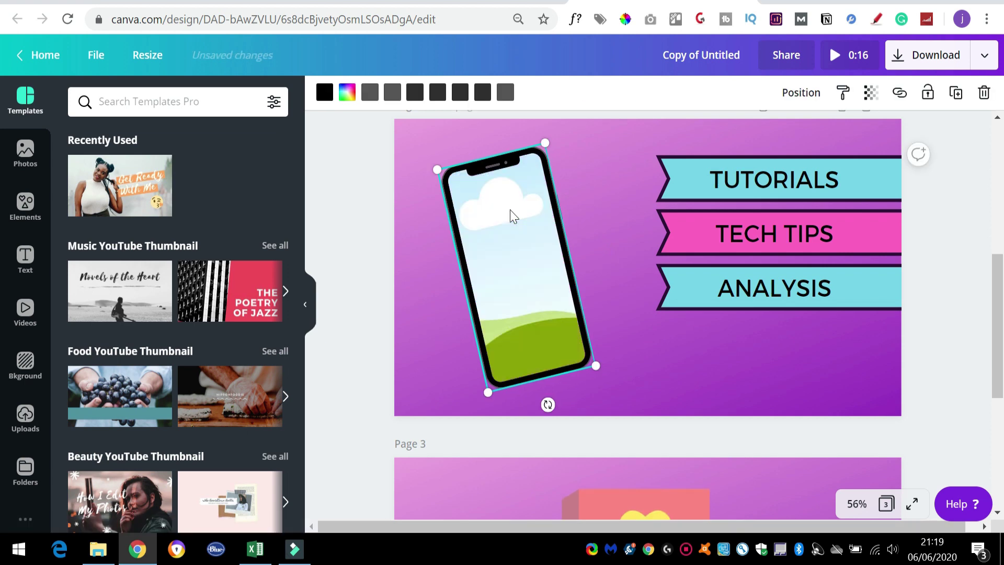
key("Delete")
left_click(520, 230)
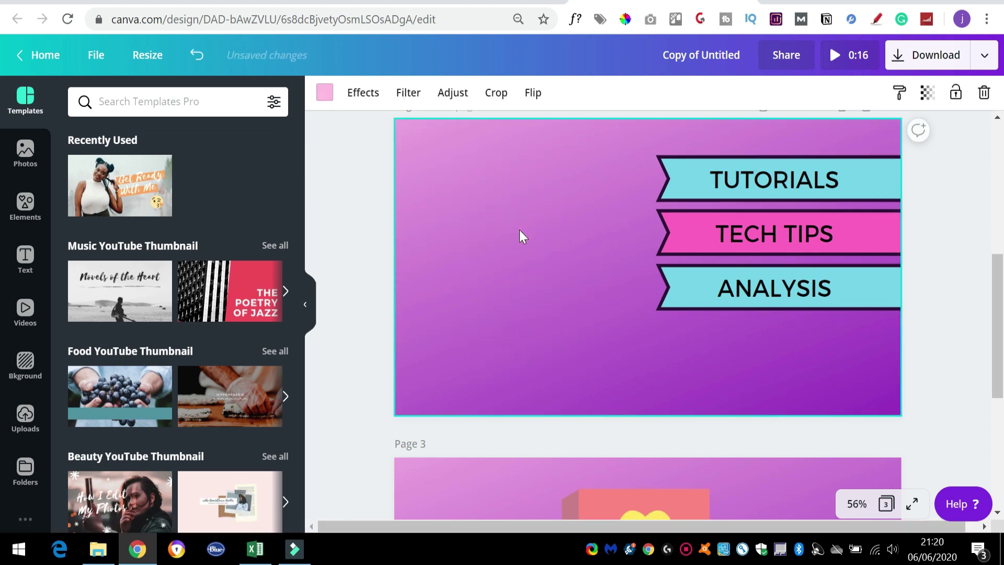
key("Delete")
key("Delete")
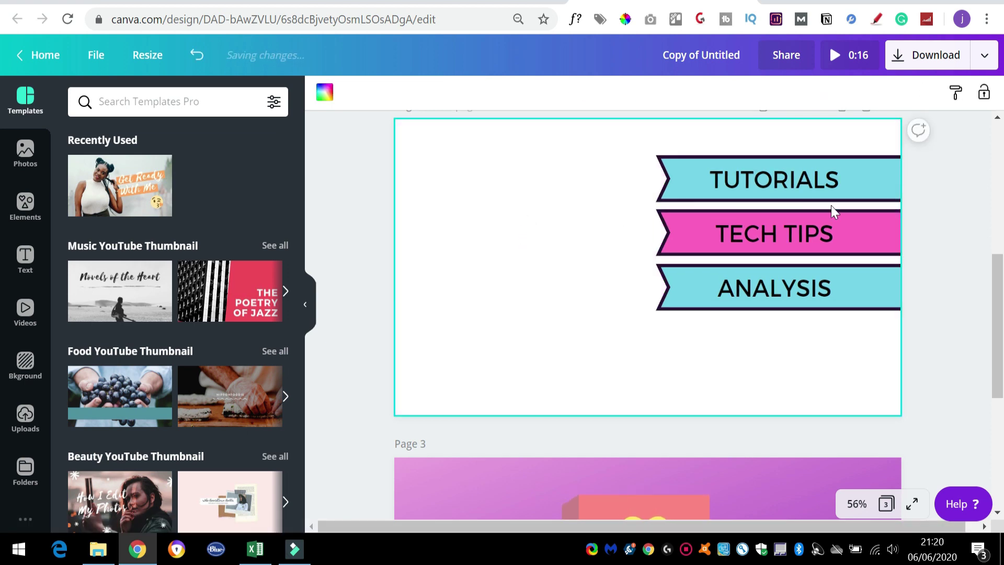
Duplicate the white banner page twice
scroll(819, 206, "up", 1)
left_click(840, 166)
left_click(840, 166)
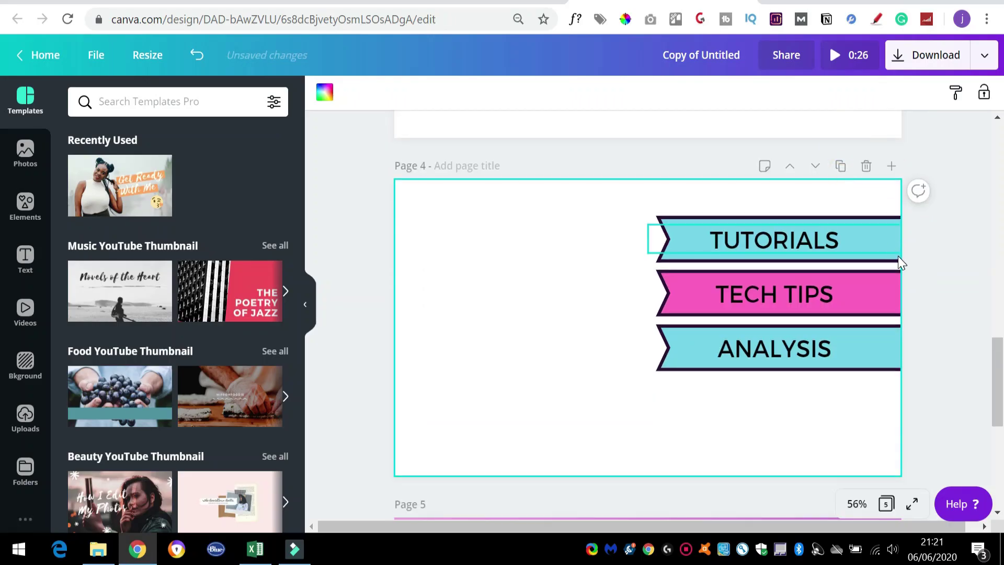
Delete the TECH TIPS and ANALYSIS banners from page 2, keeping only TUTORIALS
scroll(931, 330, "up", 6)
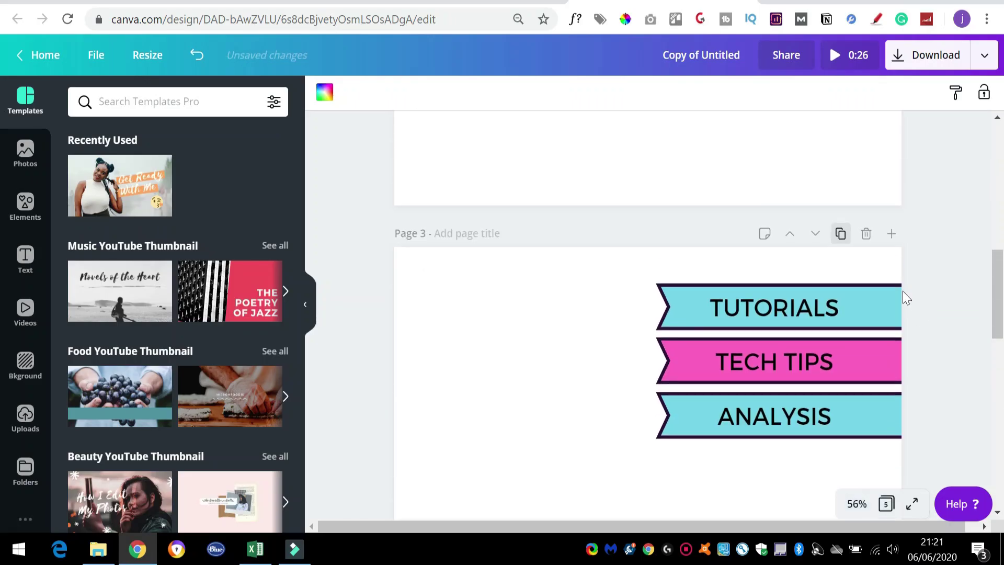
scroll(908, 298, "up", 5)
left_click_drag(944, 361, 811, 252)
key("Delete")
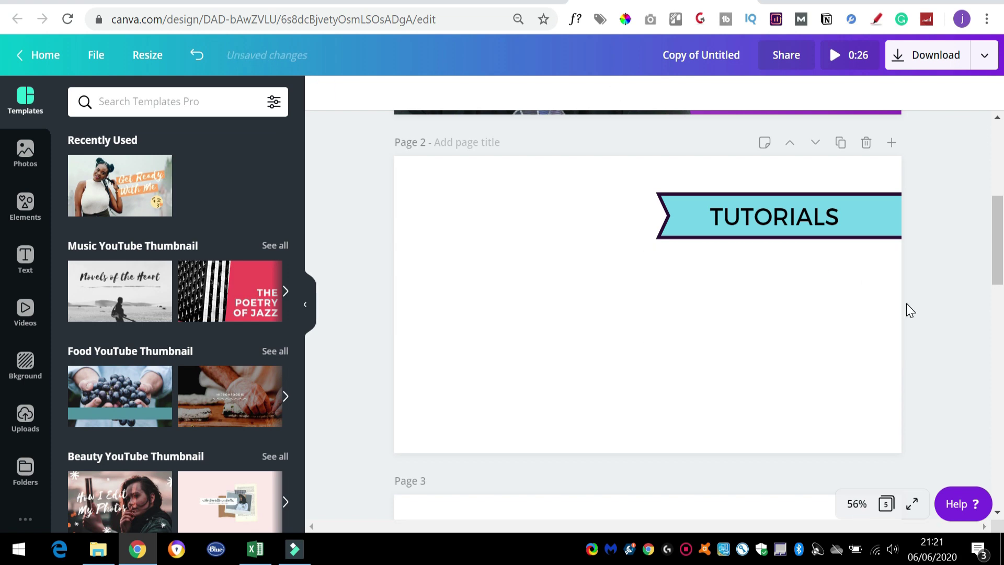
Delete the TUTORIALS and ANALYSIS banners from page 3, keeping only TECH TIPS
scroll(931, 316, "down", 5)
left_click_drag(942, 321, 810, 308)
key("Delete")
left_click_drag(947, 420, 805, 419)
key("Delete")
Delete the TUTORIALS and TECH TIPS banners from page 4, keeping only ANALYSIS
scroll(931, 390, "down", 4)
left_click_drag(947, 390, 808, 319)
key("Delete")
scroll(869, 343, "up", 8)
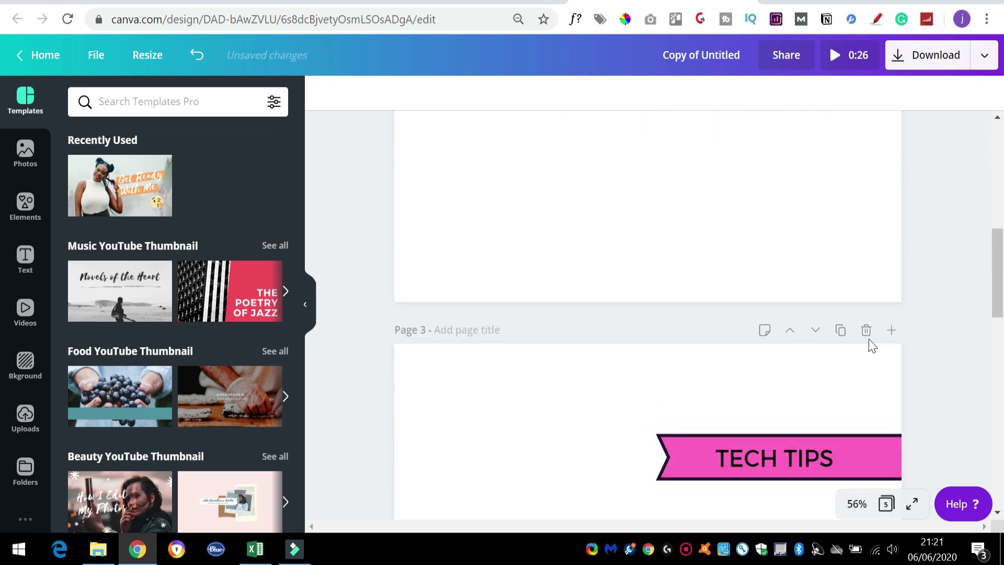
Center the TUTORIALS text and its banner horizontally and vertically on page 2
left_click(805, 298)
left_click(897, 96)
left_click(809, 202)
left_click(690, 227)
left_click(834, 304)
left_click(802, 93)
left_click(737, 226)
left_click(644, 225)
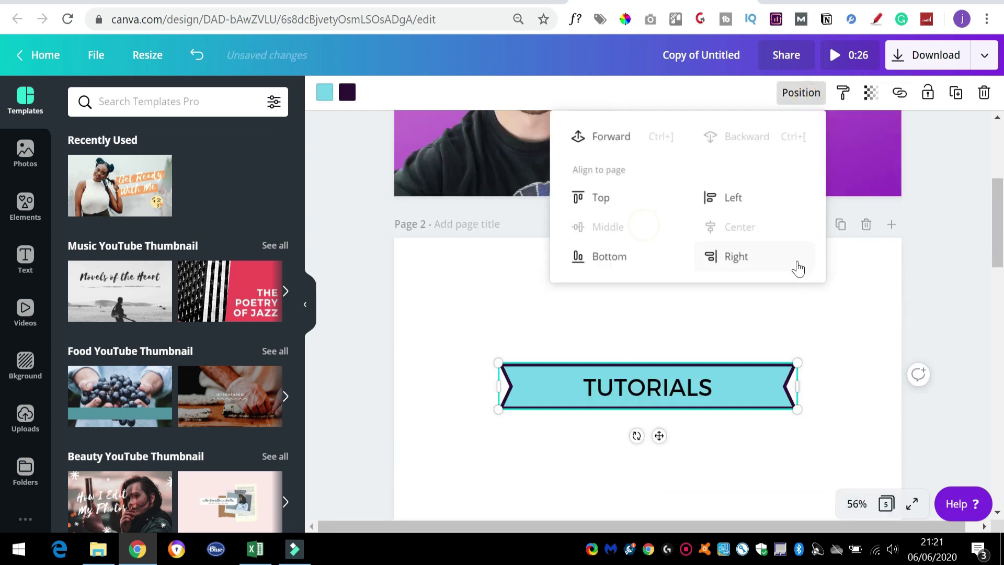
Center the TECH TIPS text and its banner horizontally and vertically on page 3
scroll(784, 335, "down", 4)
left_click(805, 360)
left_click(885, 93)
left_click(685, 230)
left_click(823, 227)
left_click(836, 362)
left_click(801, 93)
left_click(738, 227)
left_click(608, 227)
Center the ANALYSIS text and its banner horizontally and vertically on page 4
scroll(879, 321, "down", 5)
left_click(785, 348)
left_click(682, 229)
left_click(836, 348)
left_click(801, 93)
left_click(738, 226)
left_click(608, 227)
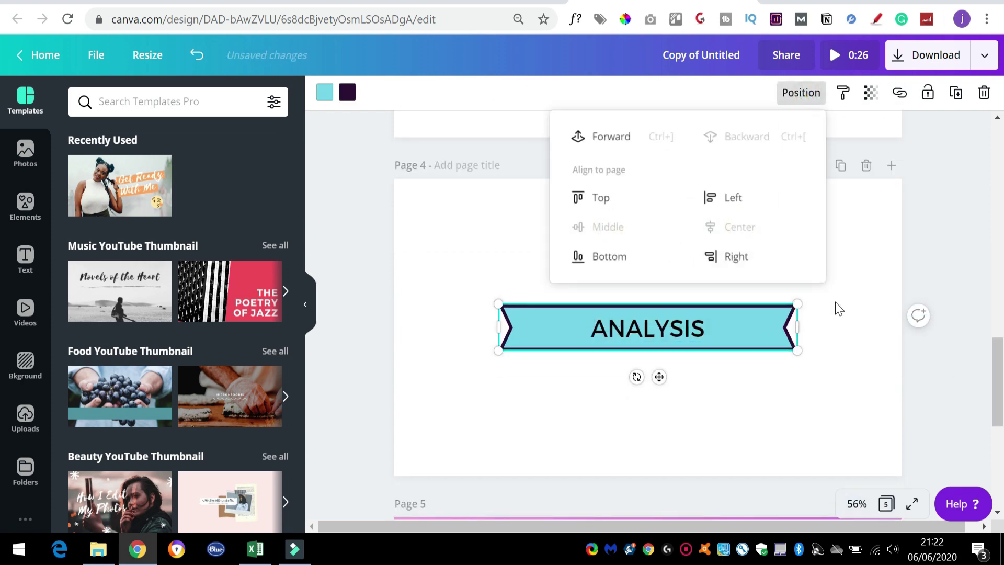
Delete the heart sticker from page 5 and reposition the SUBSCRIBE graphic
left_click(857, 326)
scroll(863, 329, "down", 7)
left_click(671, 220)
key("Delete")
left_click_drag(688, 356, 695, 326)
left_click_drag(779, 358, 730, 347)
mouse_move(664, 314)
left_mouse_down()
mouse_move(685, 284)
mouse_move(651, 323)
left_mouse_up()
left_click(696, 235)
Add a heading reading "Like &" above the SUBSCRIBE graphic on page 5
left_click(25, 206)
left_click(25, 260)
left_click(168, 168)
left_click_drag(659, 396, 635, 240)
type("L")
left_click_drag(731, 215, 815, 277)
left_click_drag(518, 226, 442, 266)
left_click_drag(582, 212, 673, 238)
Color the "Like &" heading light turquoise, set its size to 88, and position SUBSCRIBE centered beneath it
left_click(503, 94)
left_click(273, 239)
left_click(453, 92)
type("88")
key("Return")
left_click_drag(707, 306, 717, 305)
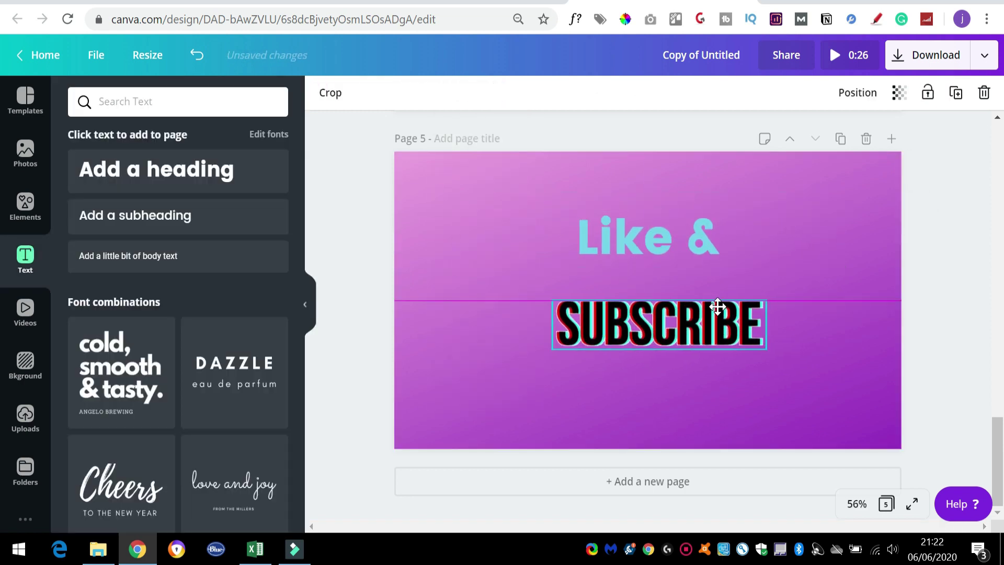
left_click(665, 233)
left_click(833, 396)
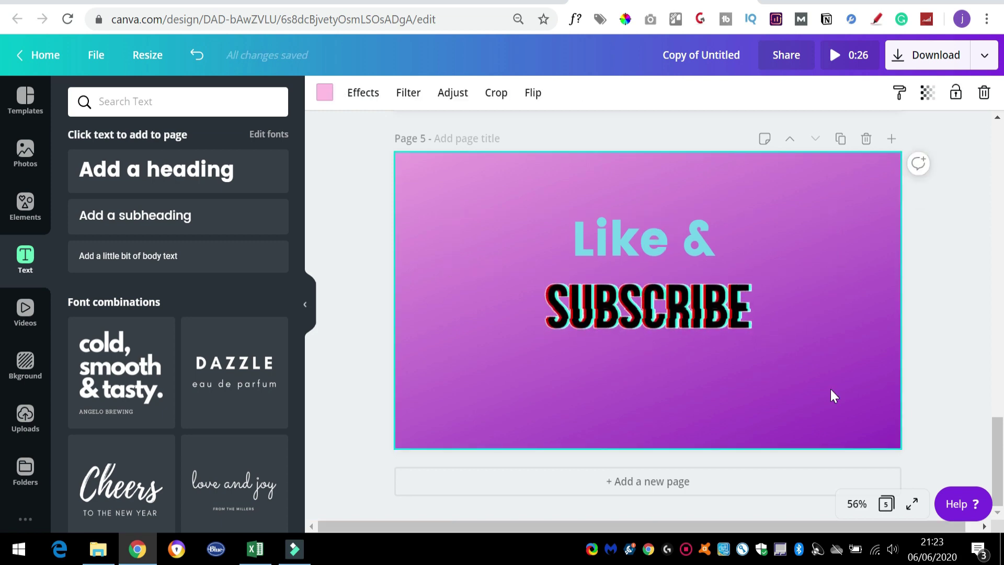
Search the elements for "sparkle stickers" and add the animated sticker with thin yellow burst rings to page 5
left_click(25, 206)
scroll(199, 273, "down", 6)
left_click(268, 329)
scroll(186, 290, "down", 5)
left_click(274, 241)
scroll(163, 171, "down", 3)
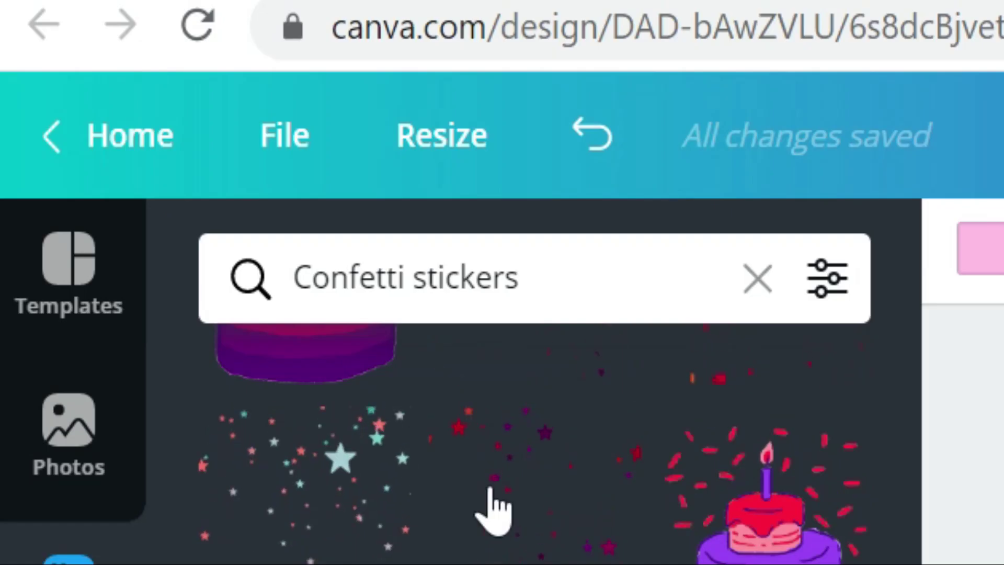
double_click(337, 276)
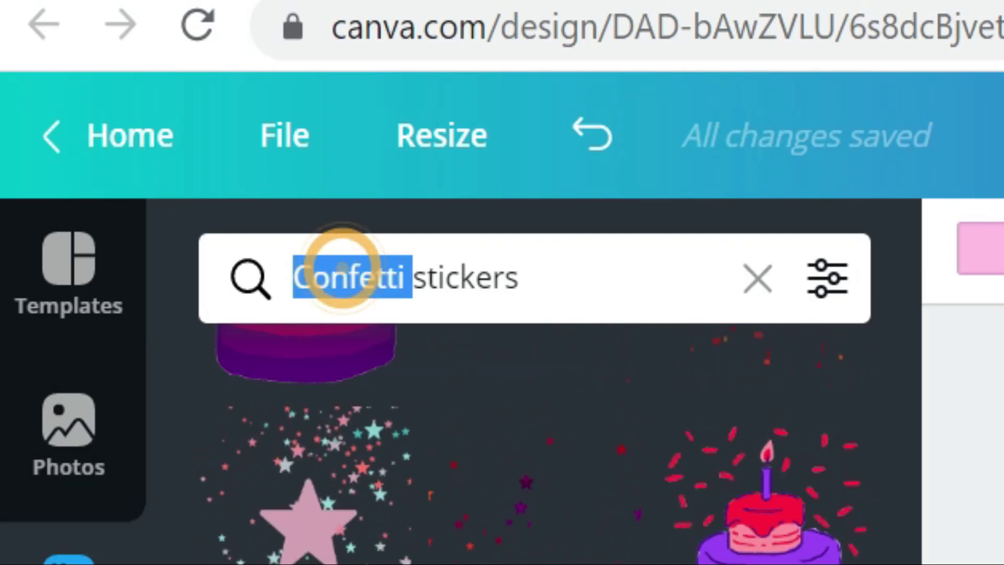
type("sparkle")
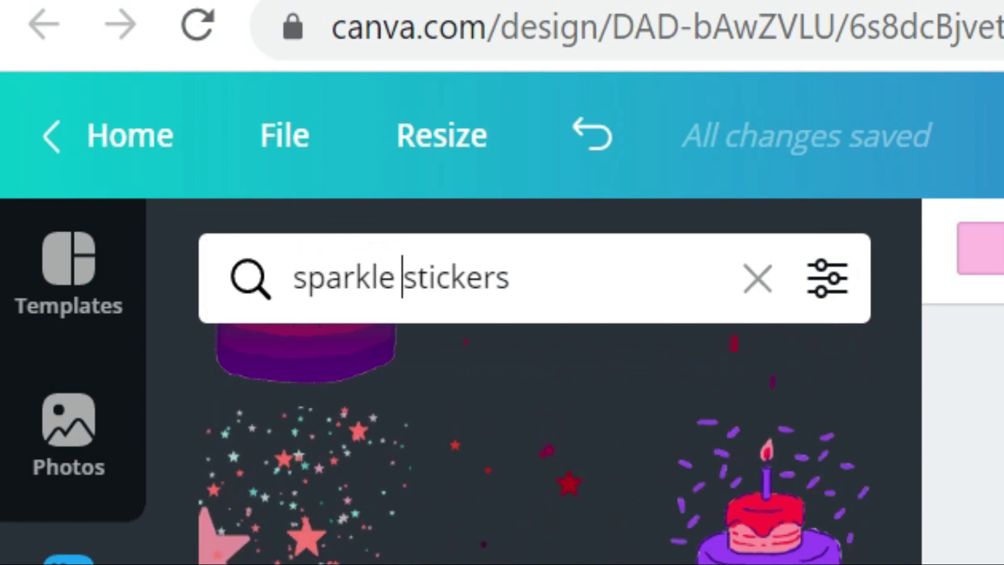
key("Return")
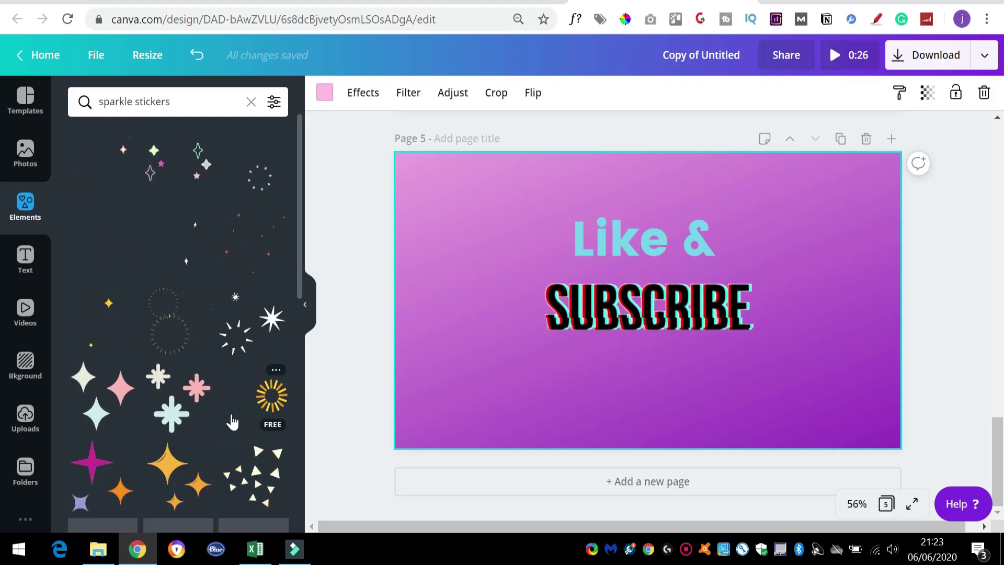
left_click(178, 331)
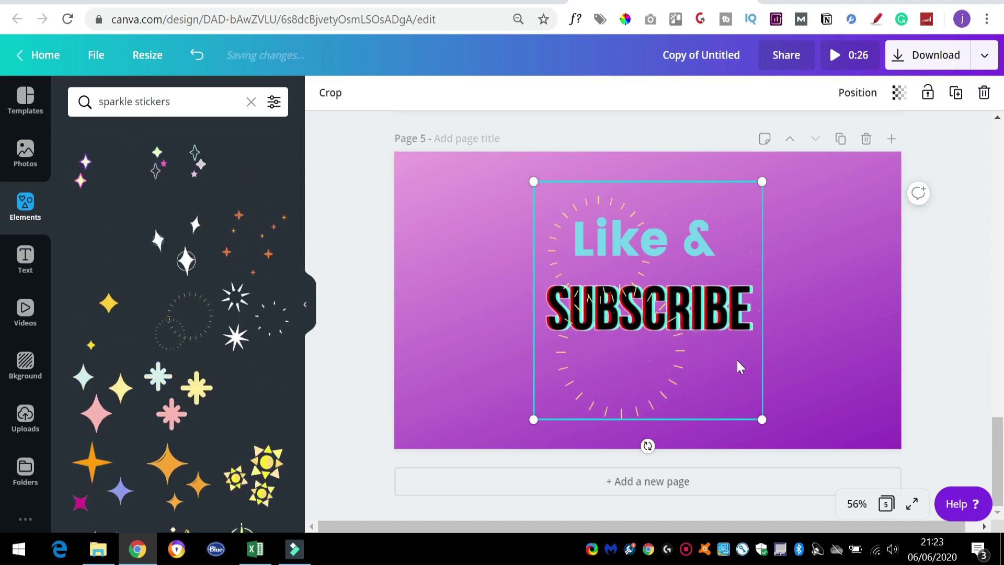
Send the burst sticker backward, shrink it to about half size, and place it at the upper left of "Like &"
left_click(857, 92)
left_click(779, 138)
left_click_drag(756, 419, 648, 300)
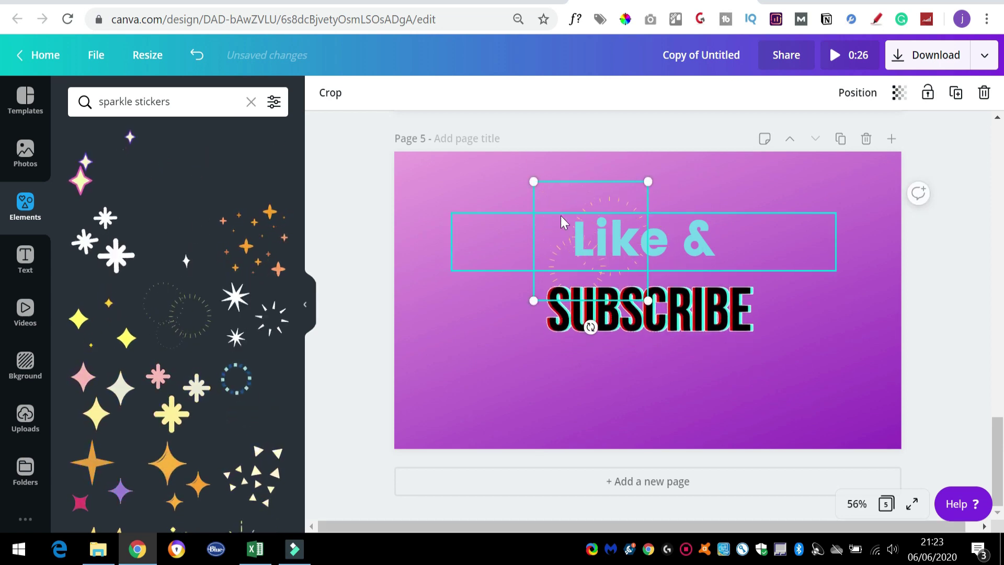
mouse_move(556, 189)
left_mouse_down()
mouse_move(567, 164)
mouse_move(551, 168)
mouse_move(571, 180)
left_mouse_up()
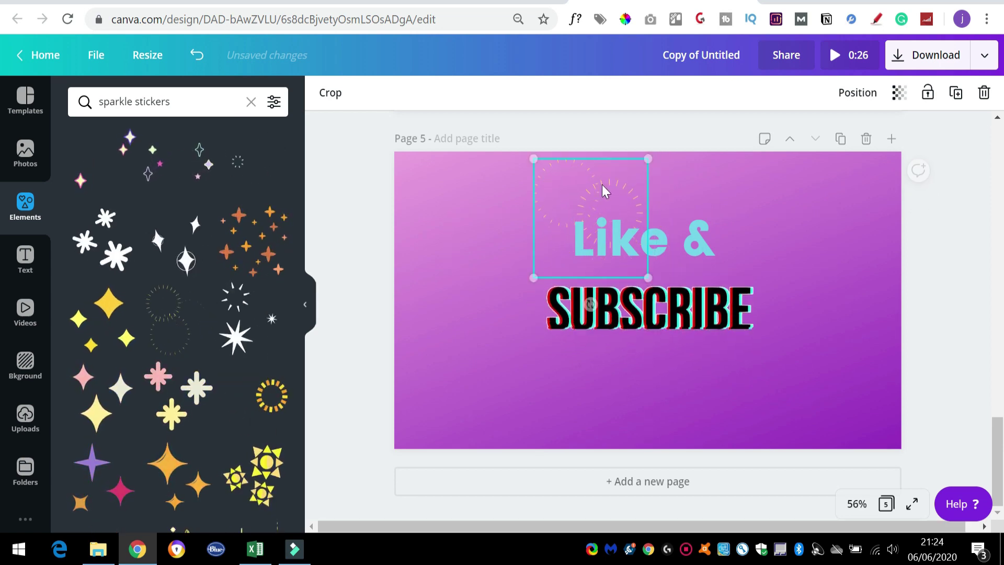
left_click(974, 263)
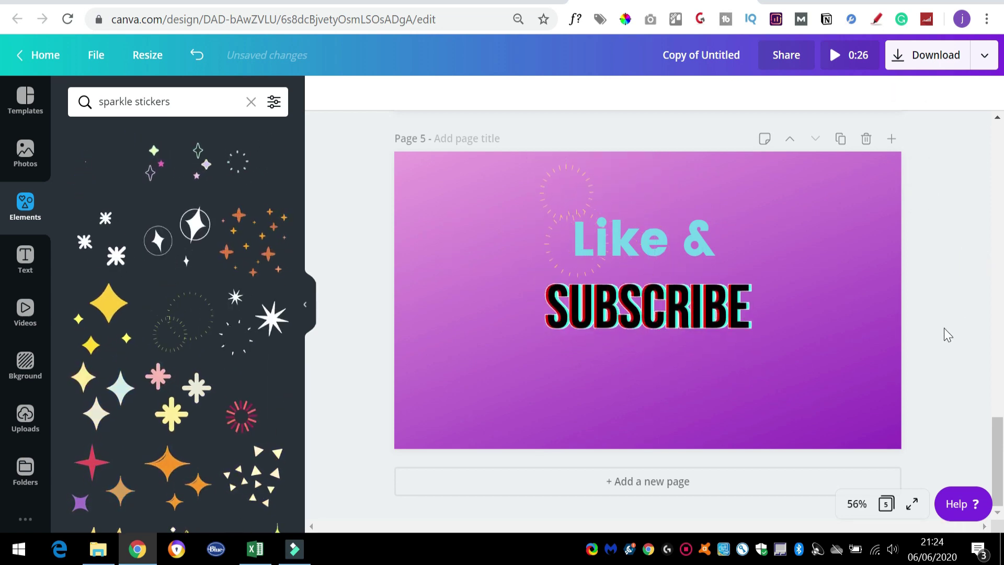
Download pages 1 to 4 as PNG files with a transparent background
scroll(944, 329, "up", 20)
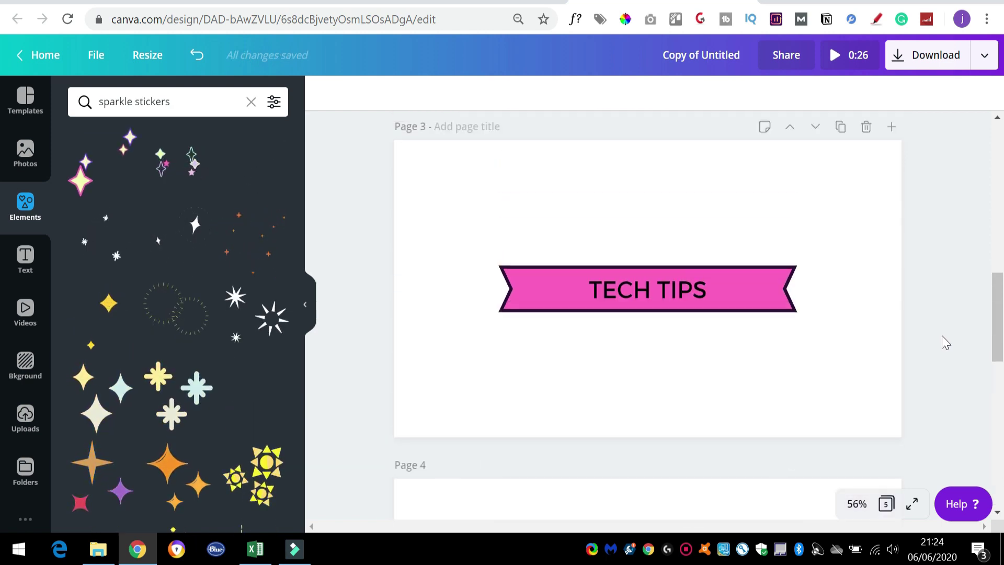
scroll(941, 337, "up", 1)
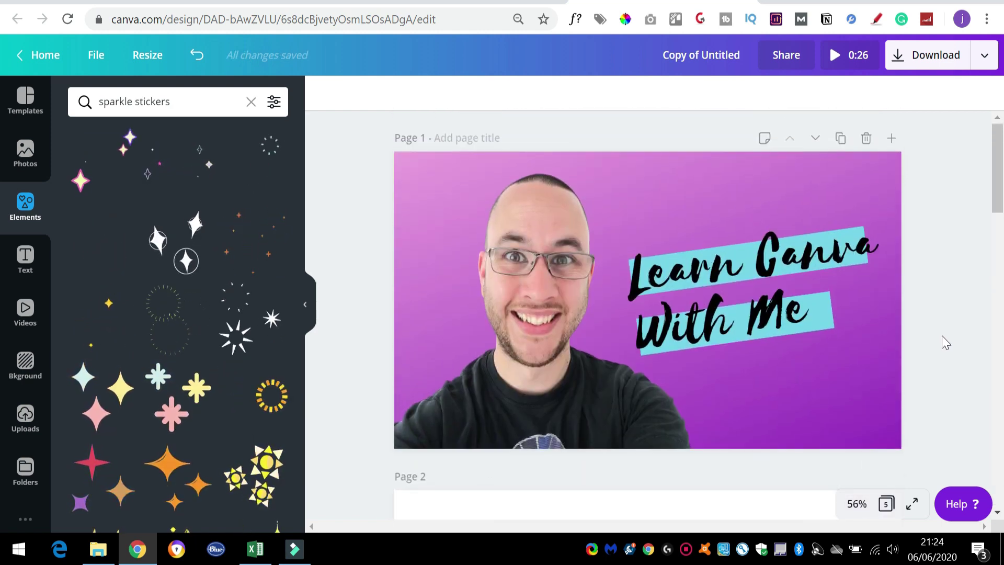
left_click(986, 62)
left_click(889, 328)
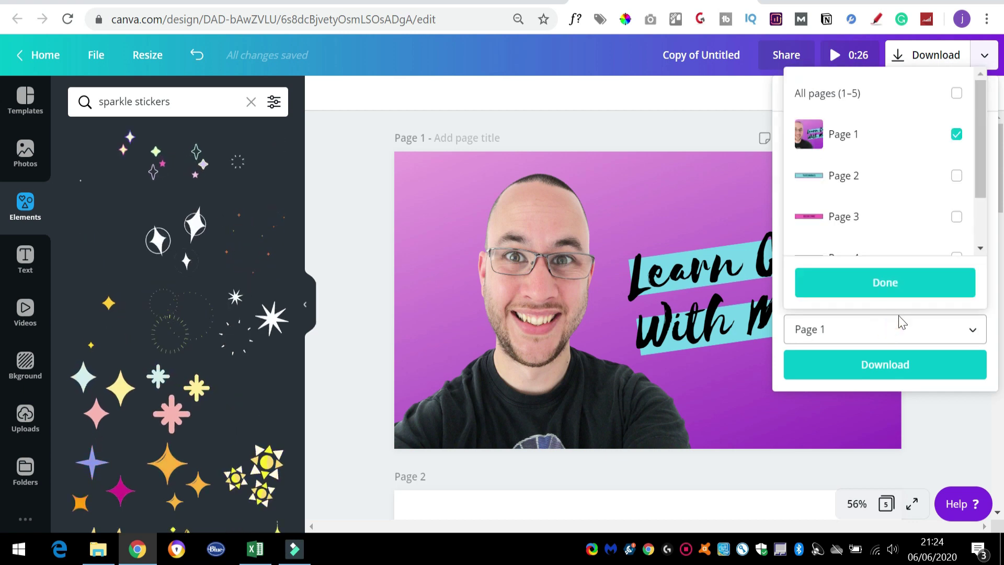
scroll(924, 181, "down", 2)
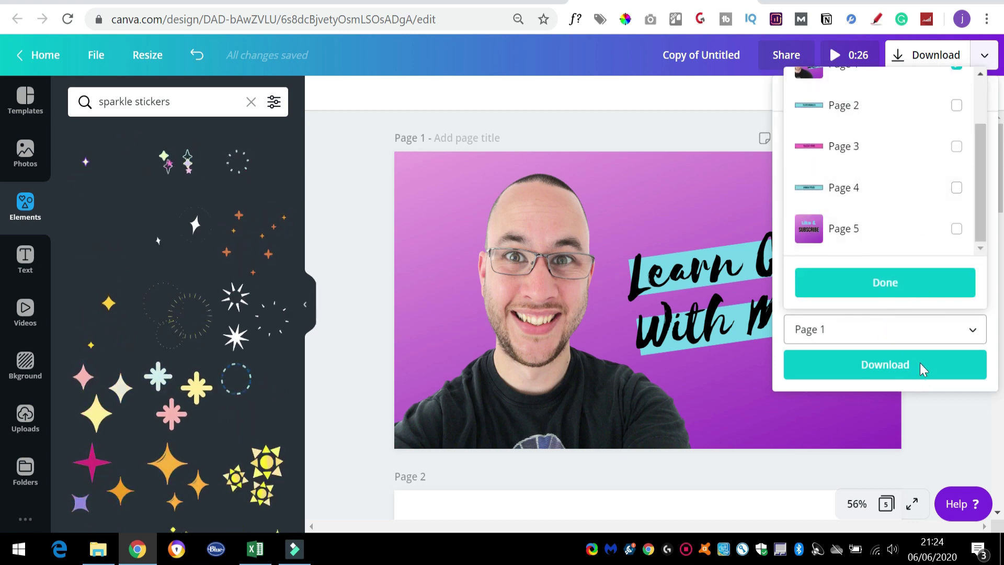
left_click(956, 187)
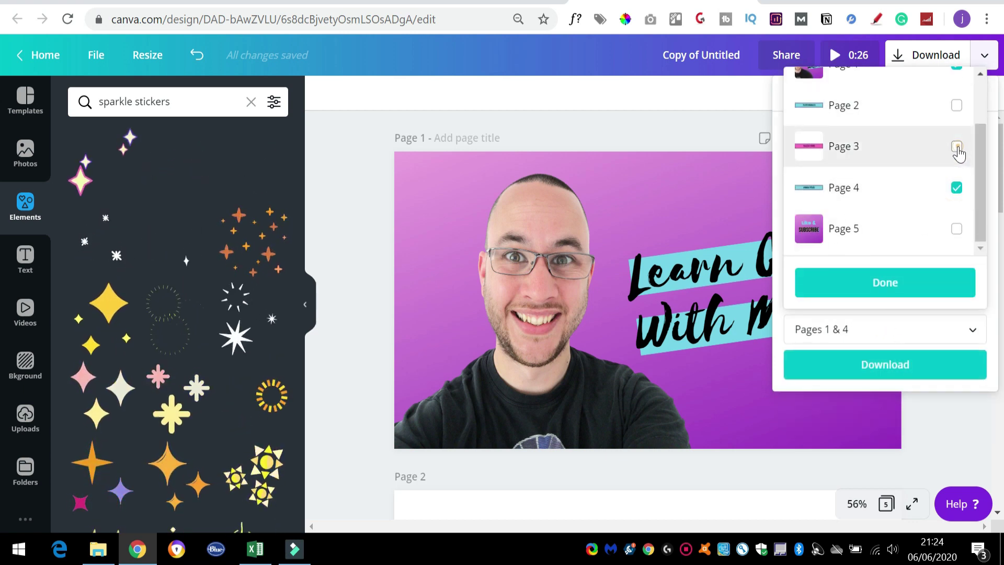
left_click(956, 146)
left_click(956, 105)
scroll(934, 173, "up", 2)
left_click(923, 287)
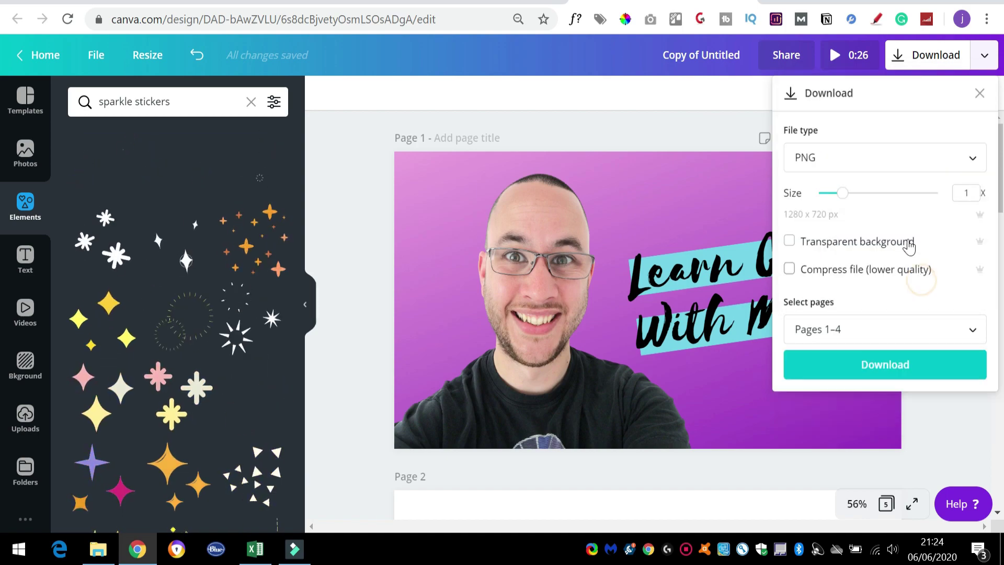
left_click(831, 245)
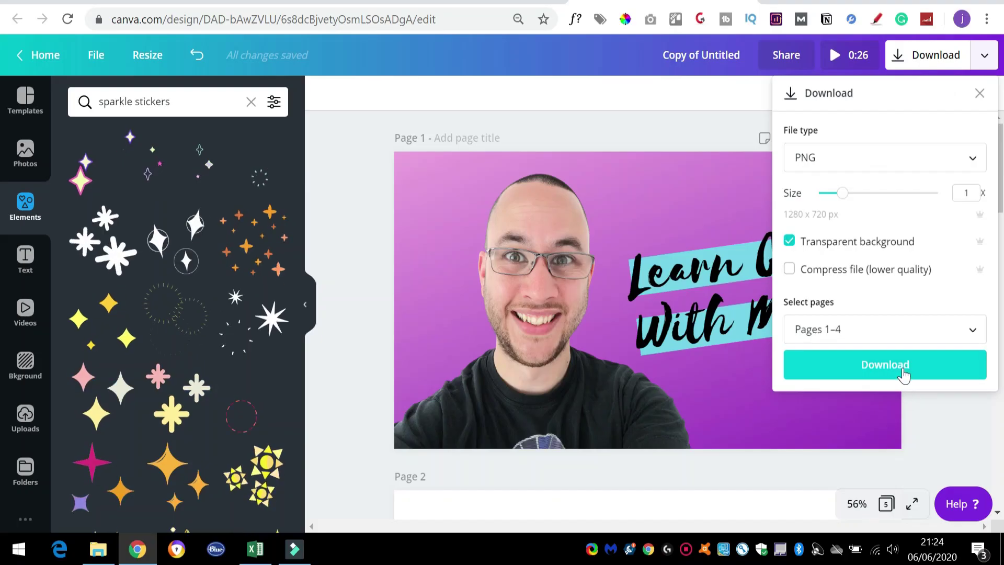
left_click(903, 366)
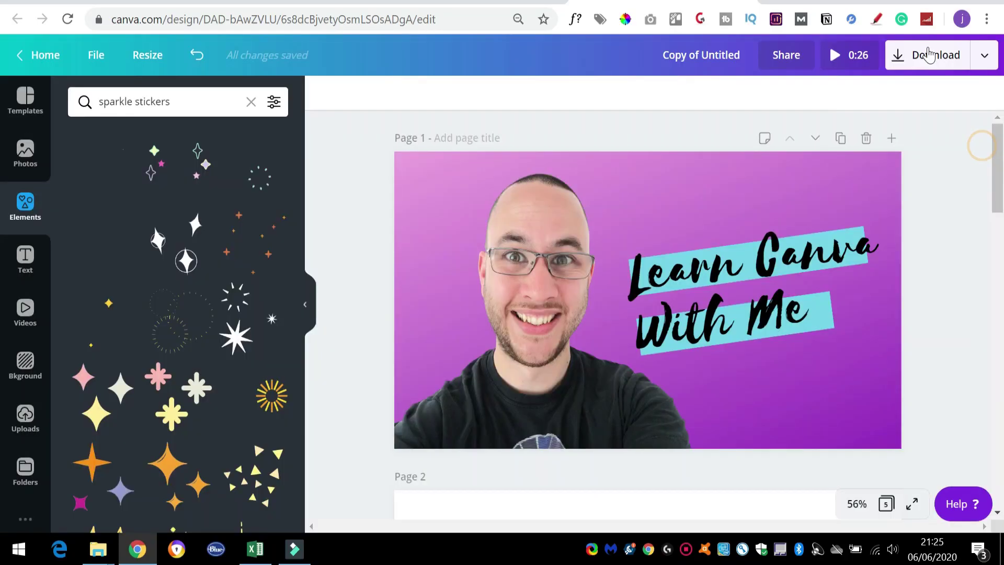
Download only page 5 in the Video file type
left_click(935, 55)
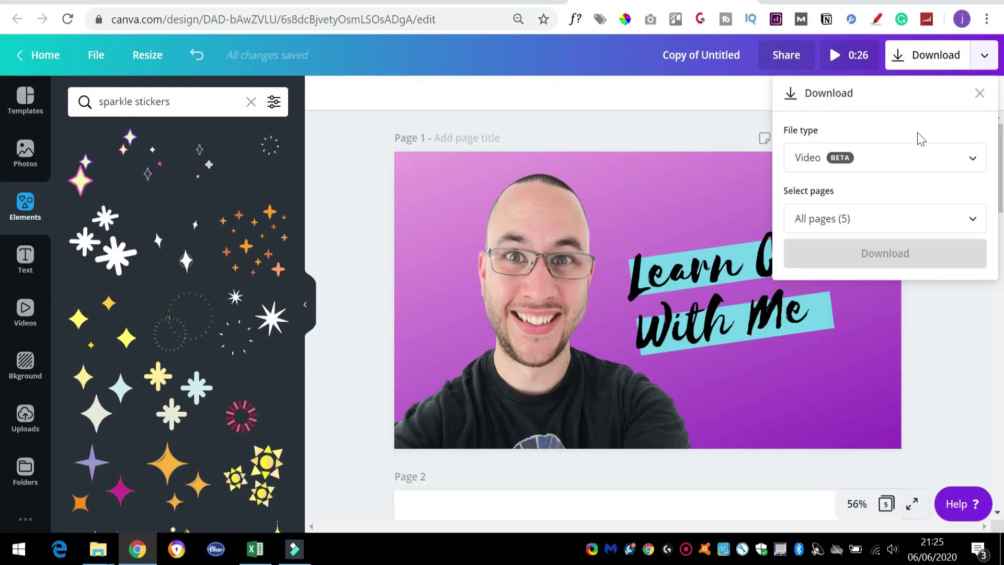
left_click(885, 218)
scroll(952, 332, "down", 3)
left_click(957, 396)
left_click(918, 458)
left_click(907, 253)
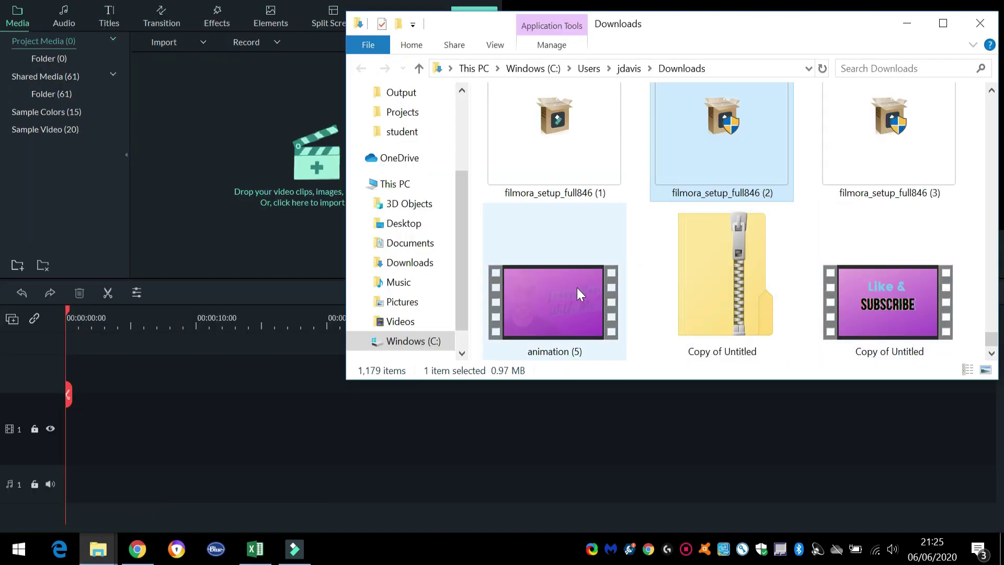
Import animation (5) and the four images extracted from the Copy of Untitled zip into Filmora's media library
left_click_drag(569, 290, 331, 209)
left_click(99, 549)
left_click(101, 475)
right_click(735, 292)
left_click(765, 212)
left_click(635, 433)
left_click_drag(682, 282, 163, 194)
Import the Copy of Untitled video from the Downloads folder into the Filmora media library
left_click(98, 549)
left_click(480, 503)
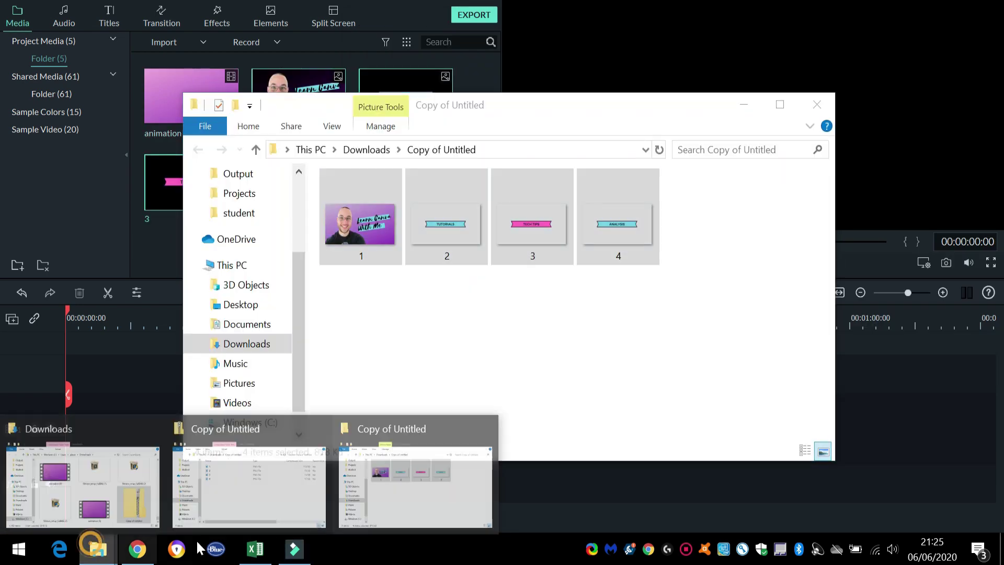
left_click(98, 549)
left_click(249, 487)
left_click(98, 549)
left_click(100, 489)
scroll(874, 318, "down", 3)
left_click_drag(554, 308, 381, 257)
Place animation (5) at the start of video track 1 and play it through
left_click_drag(192, 96, 88, 418)
left_click(587, 286)
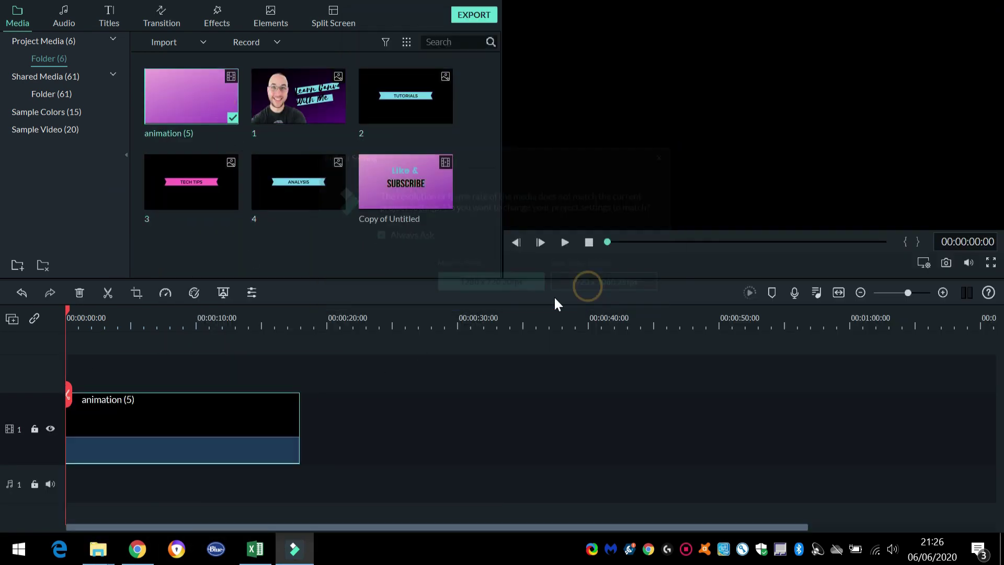
key("space")
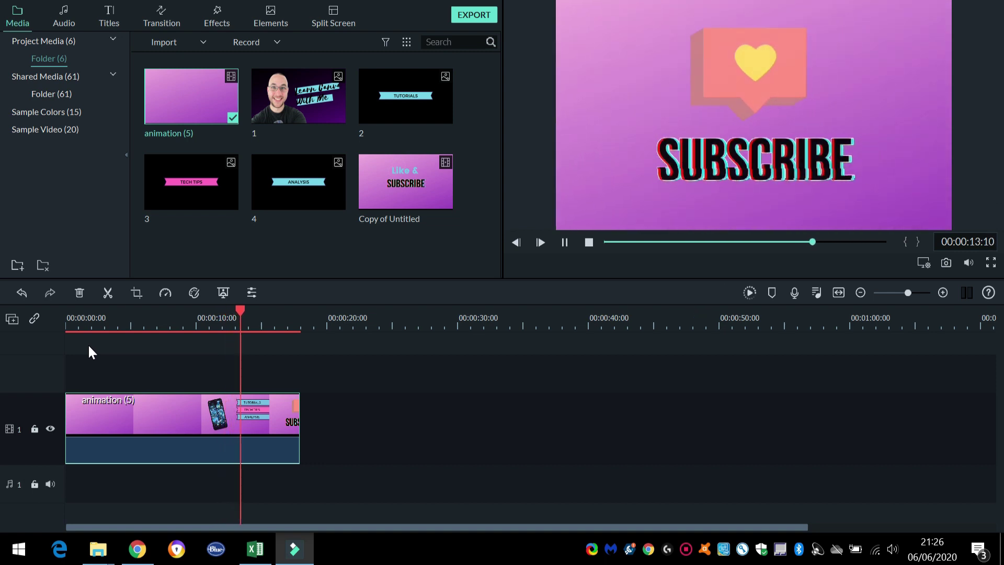
Split the animation clip at 00:00:03:17 and 00:00:05:05, and delete the section between the cuts
left_click_drag(80, 320, 101, 327)
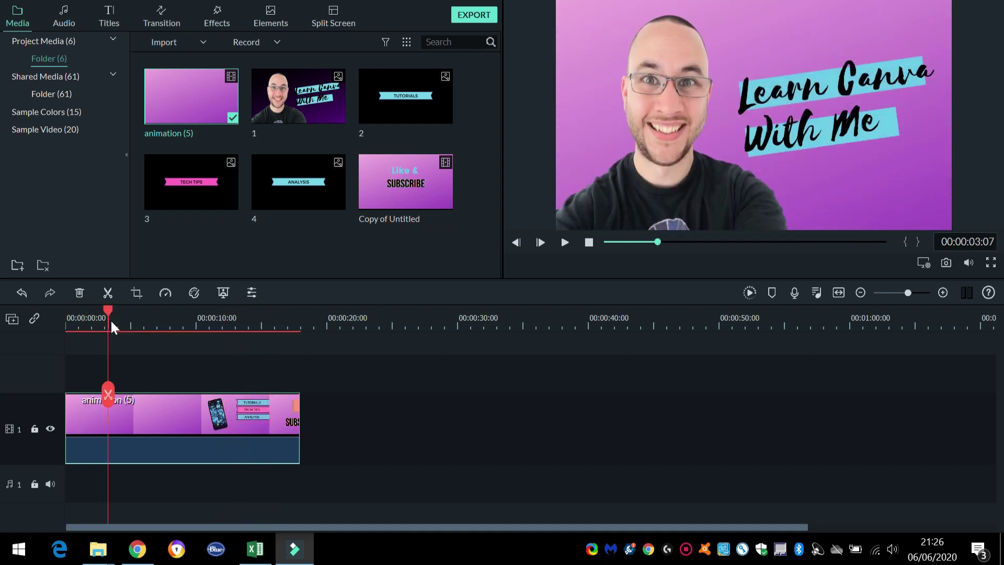
key("space")
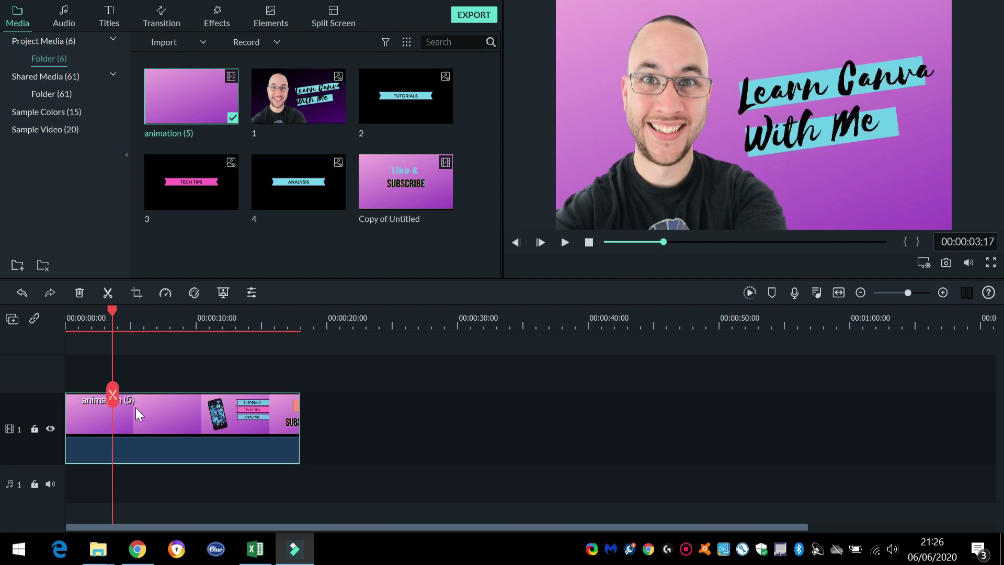
key("ctrl+b")
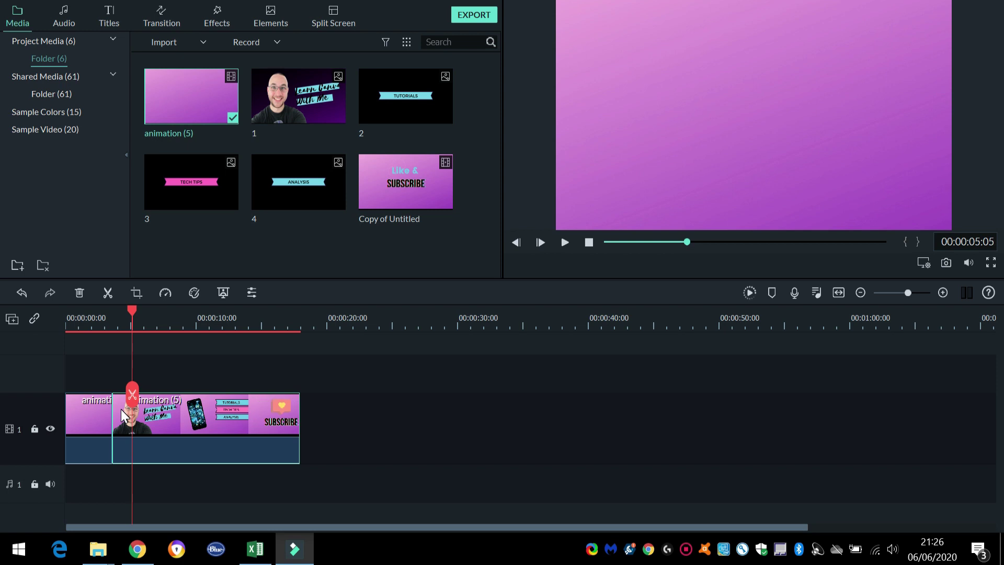
key("ctrl+b")
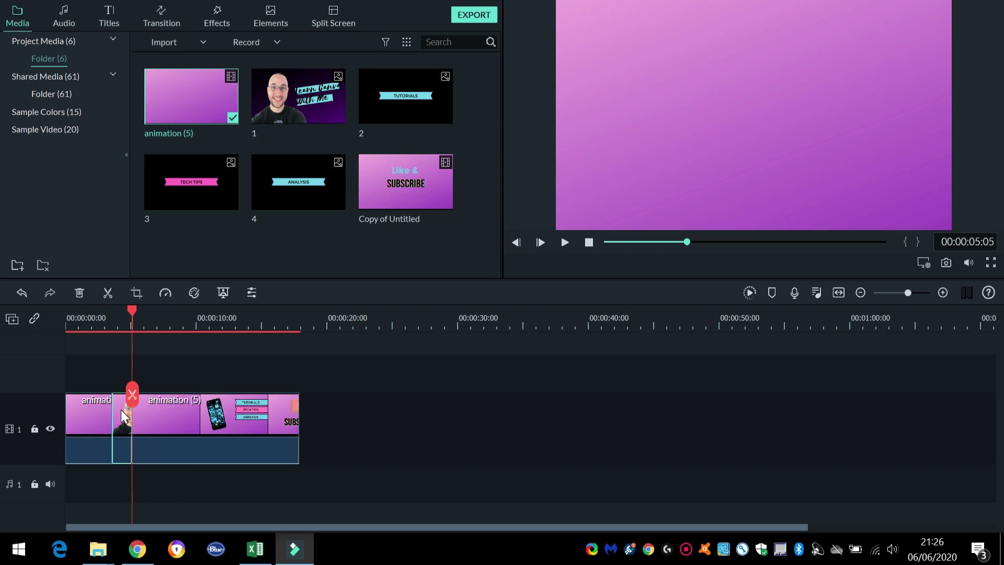
key("Delete")
Split the clip at 00:00:07:07 and 00:00:10:10, delete the section between the cuts, and play on from there
key("space")
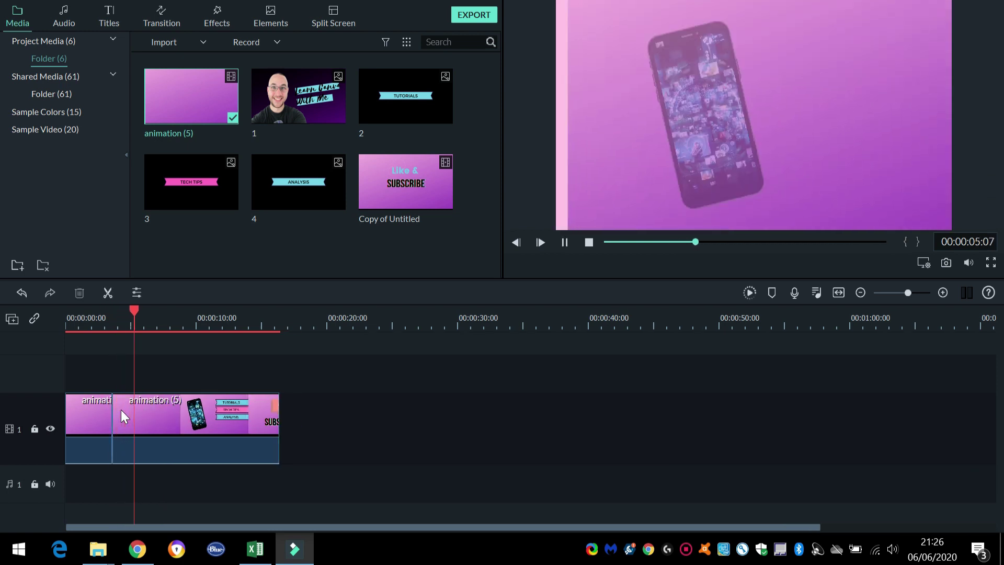
key("space")
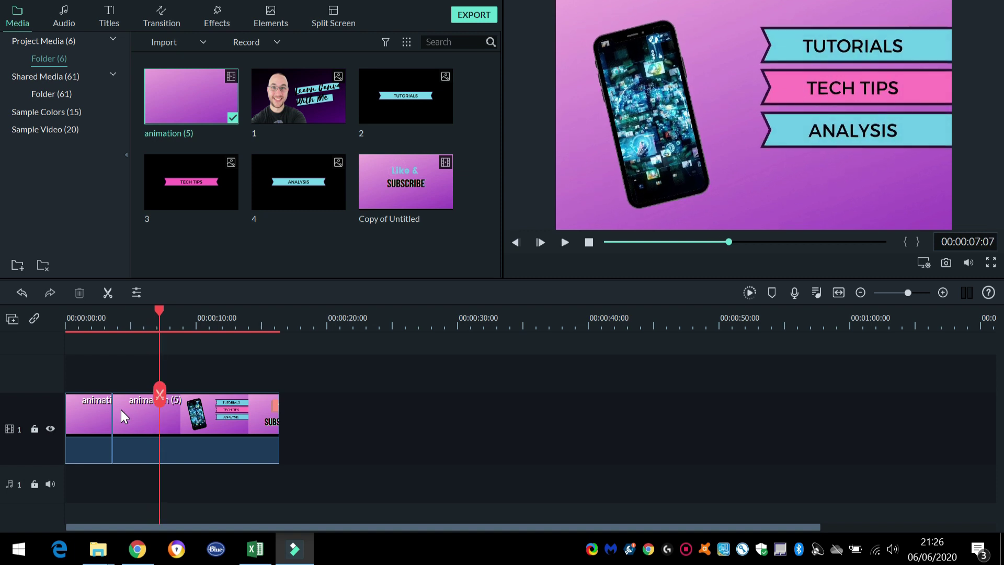
key("ctrl+b")
key("space")
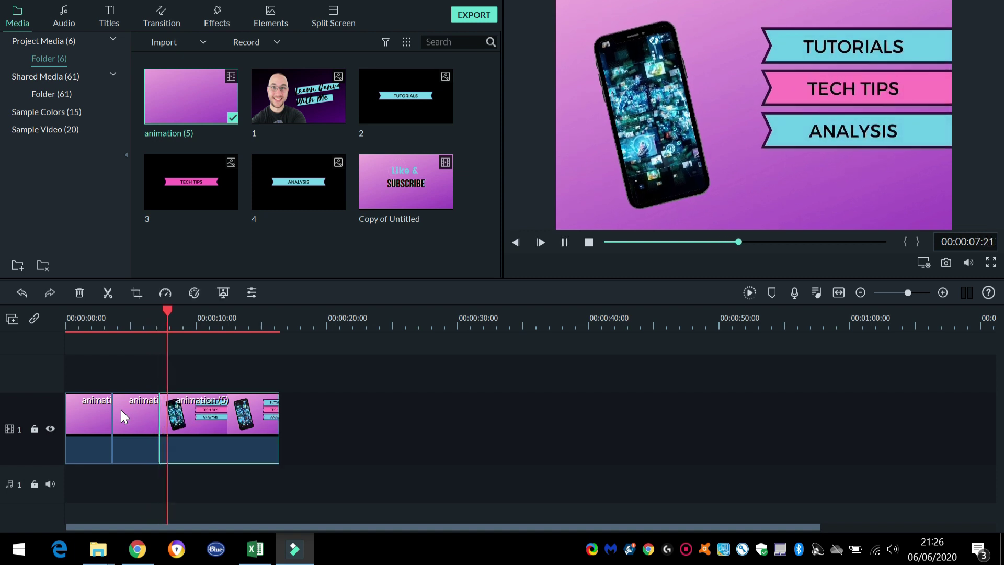
key("space")
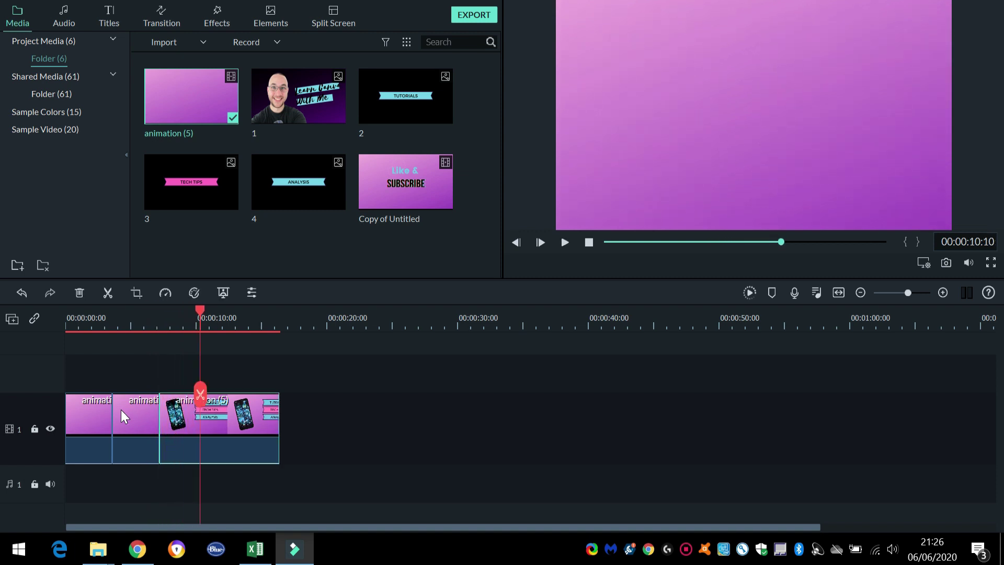
key("ctrl+b")
left_click(184, 422)
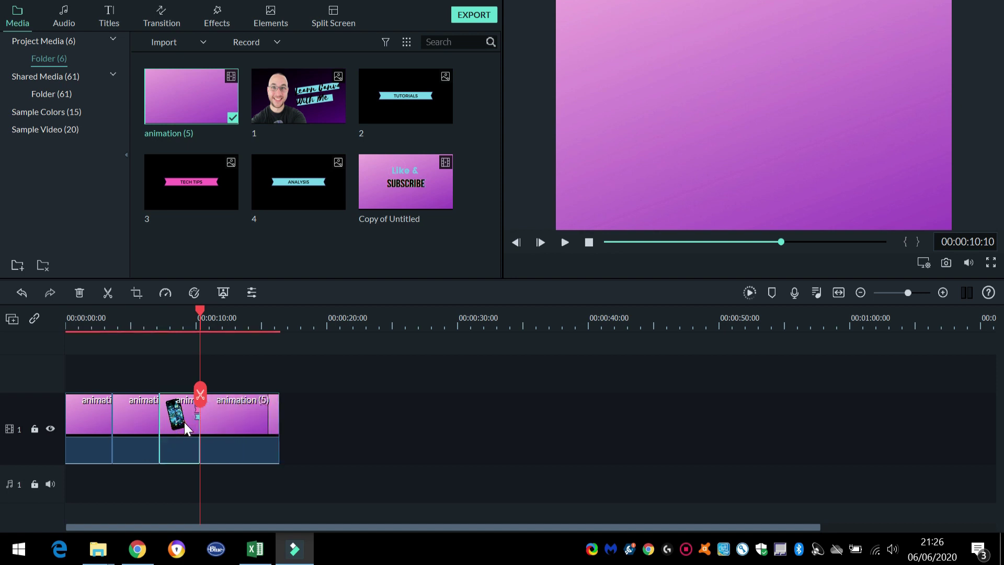
key("Delete")
key("space")
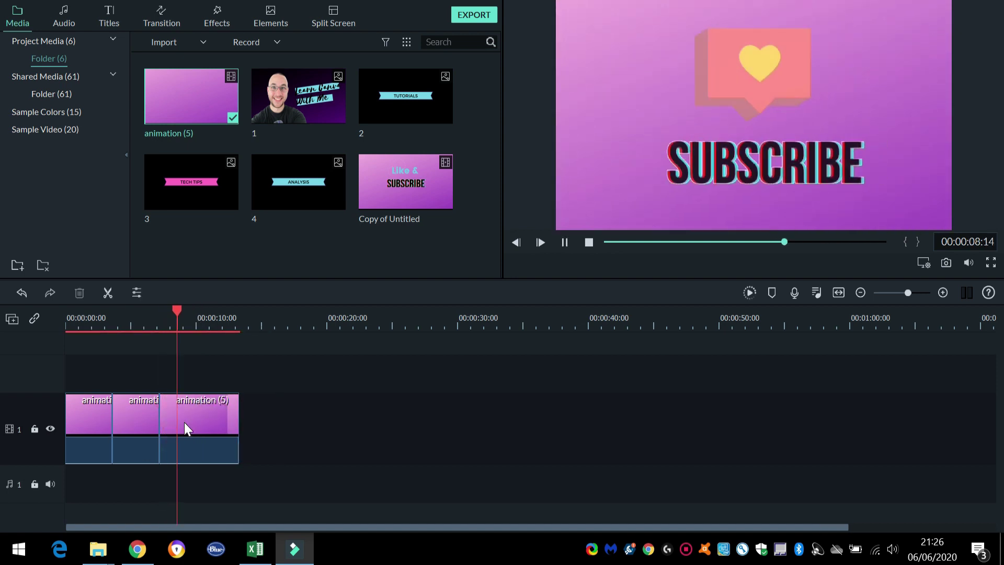
Split the third animation clip at 00:00:10:21, delete everything after the cut, and replay the end of the intro
key("space")
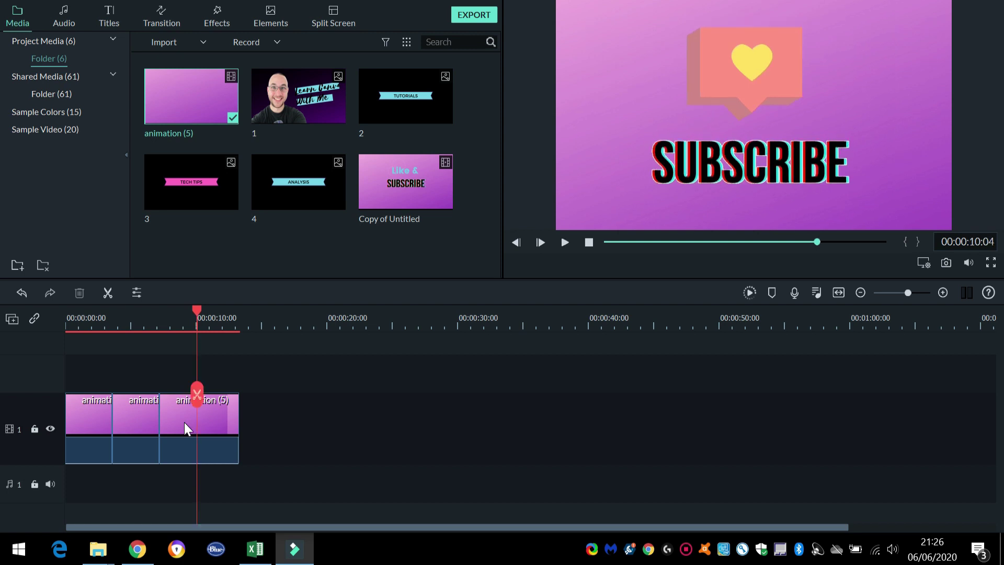
key("space")
key("space")
key("ctrl+b")
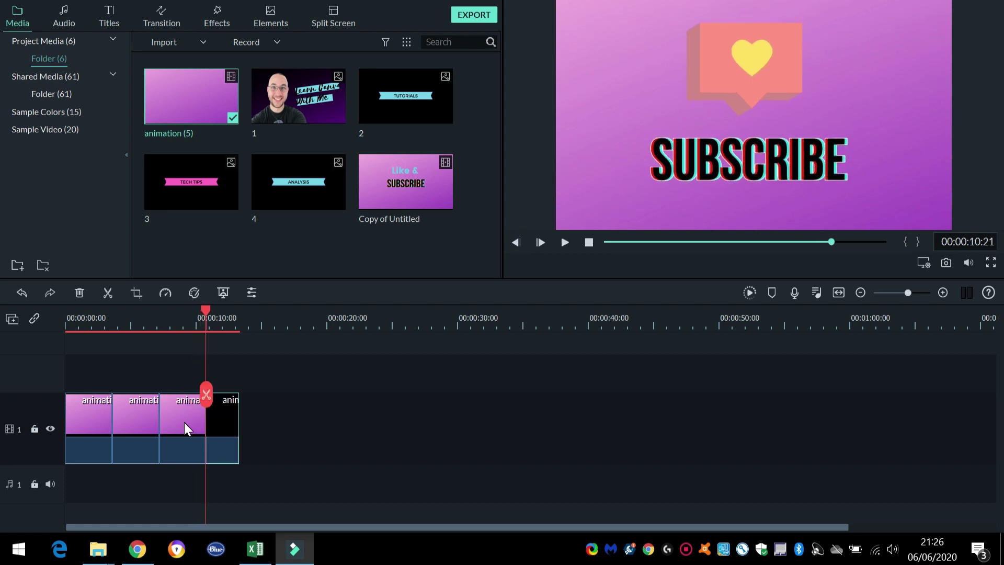
key("Delete")
key("space")
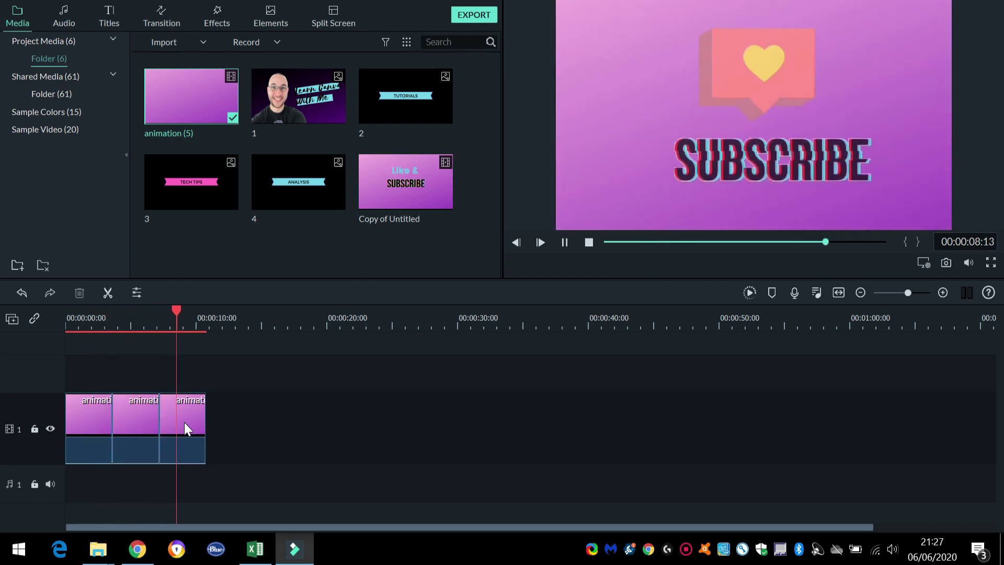
key("space")
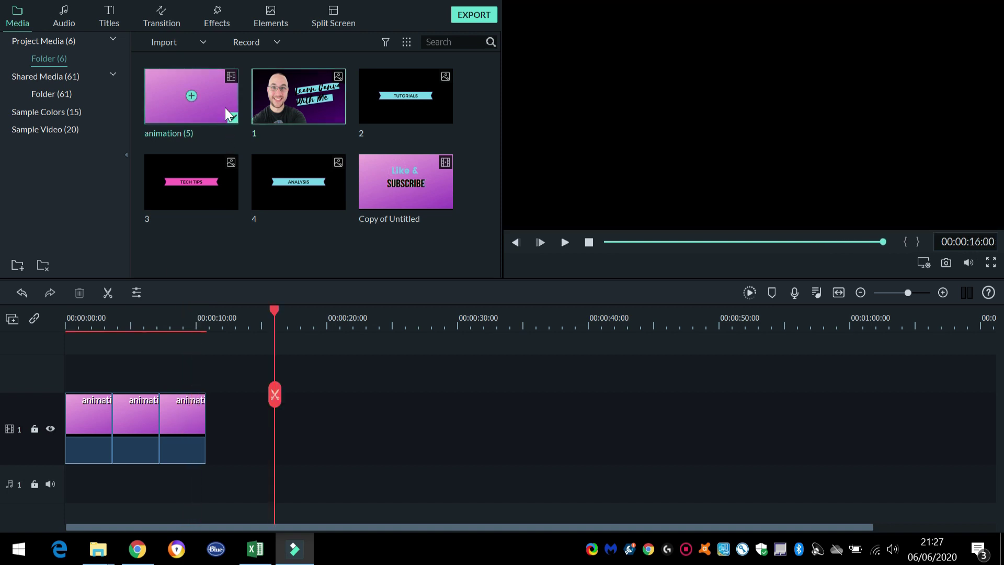
Place another copy of animation (5) at 00:00:16:00 on video track 1 and split it at 00:00:18:12
left_click_drag(219, 87, 281, 421)
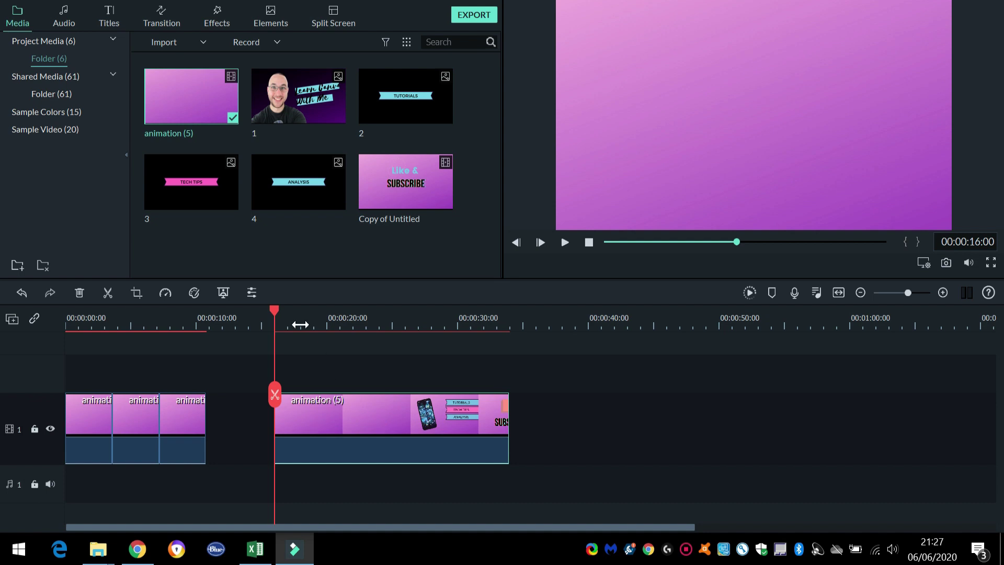
key("space")
key("ctrl+b")
Split the second animation copy again at 00:00:21:19 and delete both sections that follow the 00:00:18:12 cut
key("space")
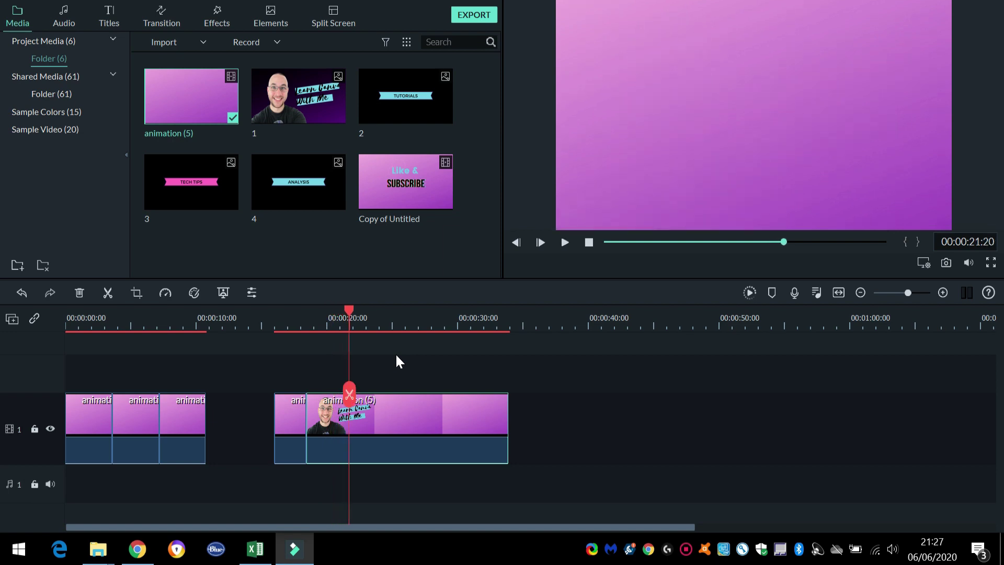
key("space")
key("space")
key("space")
key("Left")
key("Left")
key("Left")
key("Left")
key("Left")
key("Left")
key("Left")
key("Left")
key("Left")
key("Left")
key("Left")
key("Left")
key("Left")
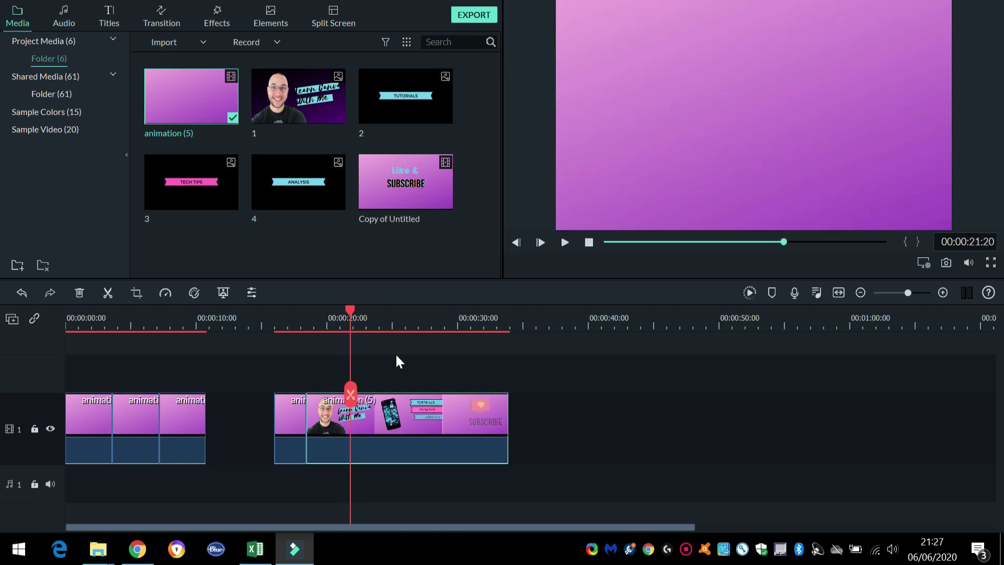
key("ctrl+b")
left_click(333, 408)
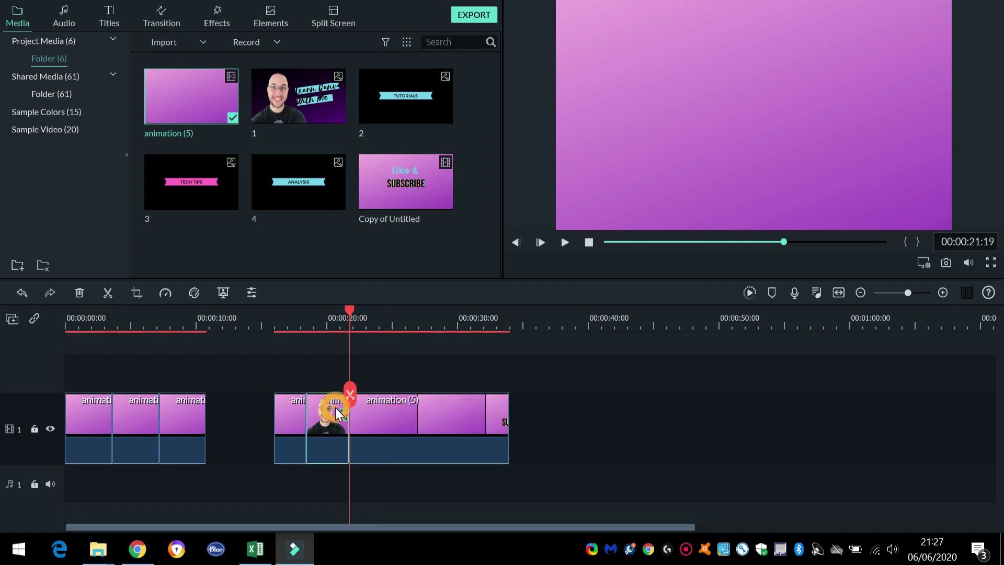
key("Delete")
left_click(335, 408)
key("Delete")
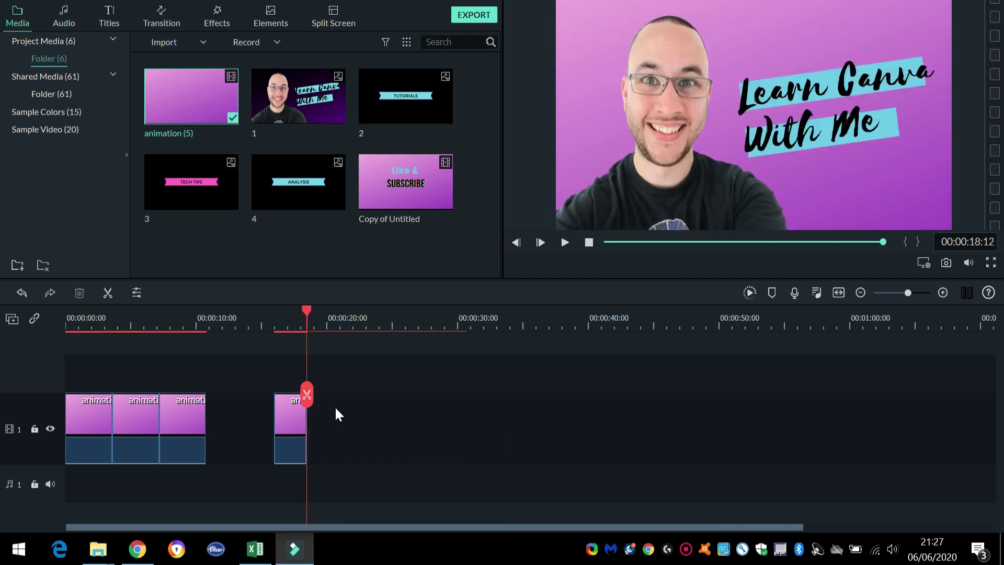
Bring Youtube mistakes from File Explorer's Wondershare Filmora 9 Output folder into the media library and place it at 00:00:18:12 on track 1
left_click(108, 545)
left_click(112, 489)
left_click(405, 93)
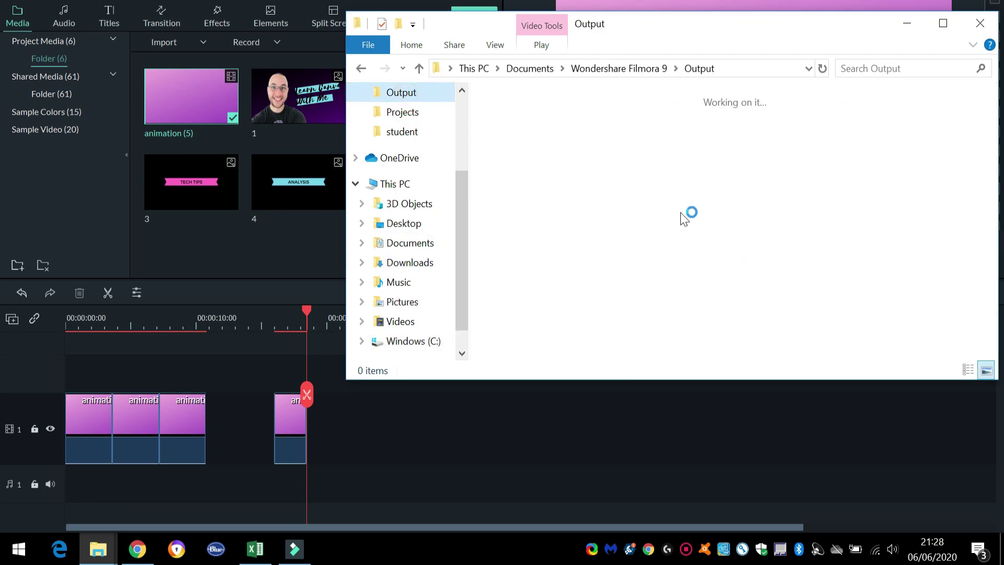
left_click_drag(691, 285, 242, 256)
left_click_drag(315, 371, 315, 415)
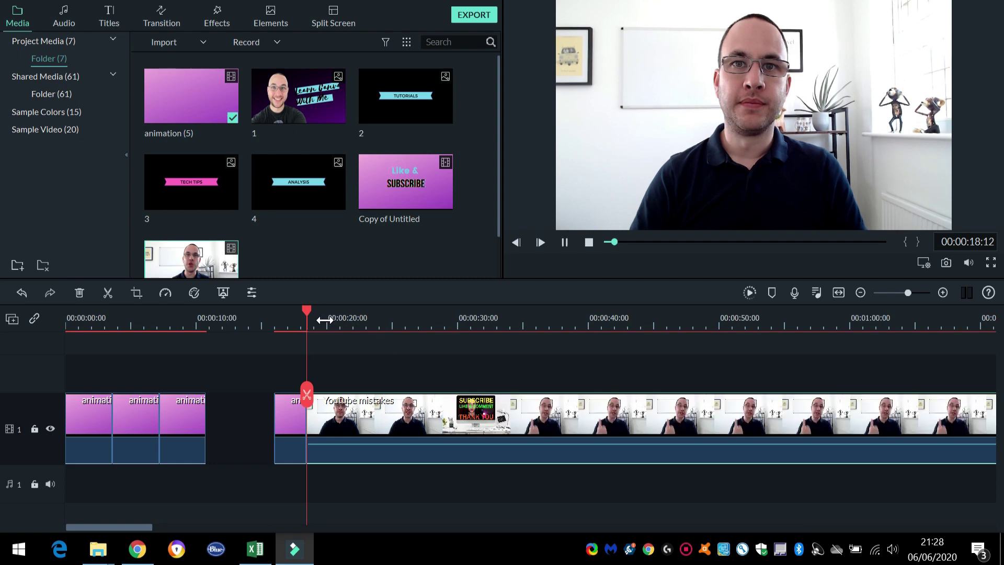
Split the Youtube mistakes clip at 00:00:21:04, delete the rest of it, and mute the remaining part
key("space")
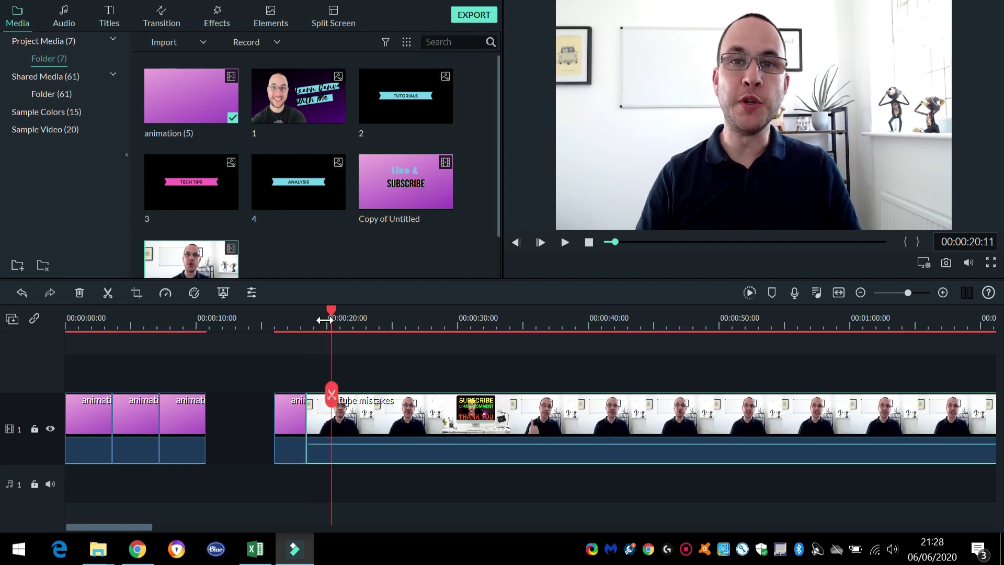
key("ctrl+b")
left_click(372, 410)
key("Delete")
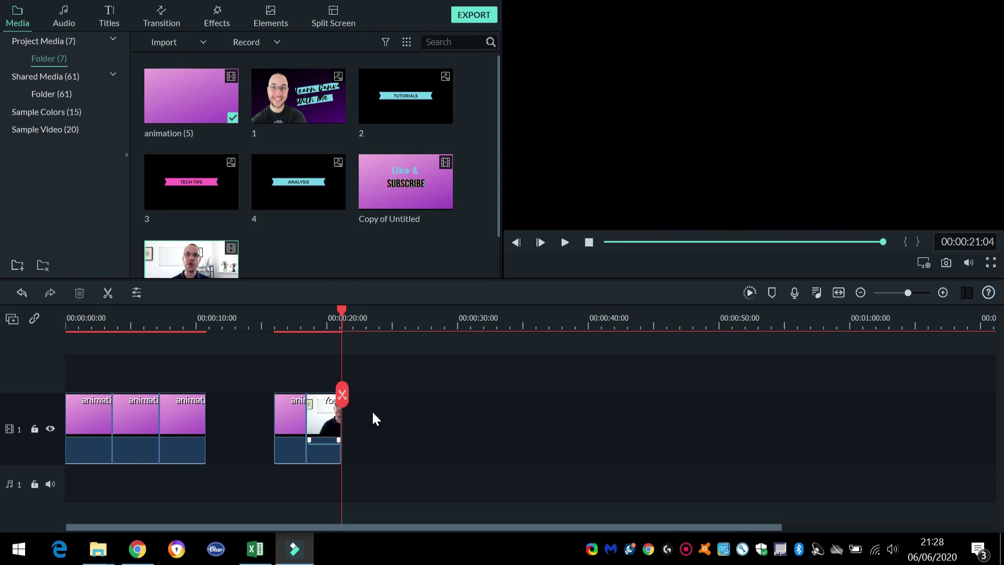
right_click(327, 434)
left_click(368, 300)
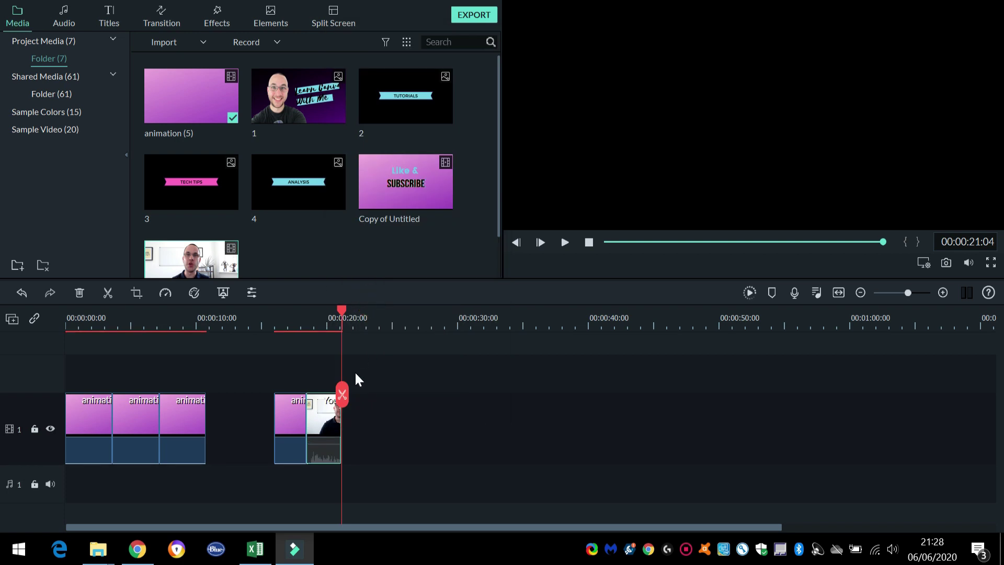
Place the TUTORIALS banner on a new track at 00:00:19:06 and move it to the lower right of the frame
left_click(316, 320)
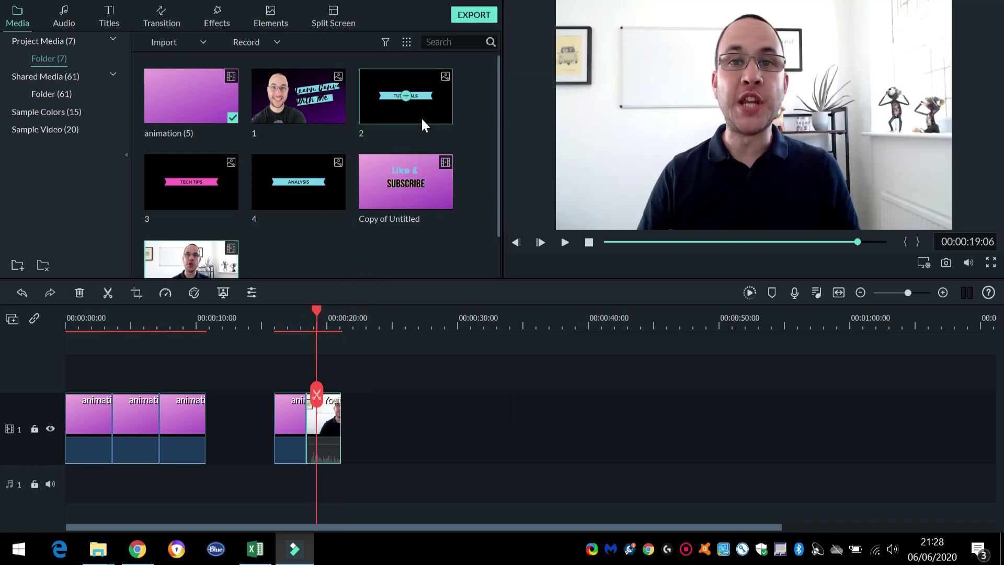
left_click_drag(429, 105, 314, 369)
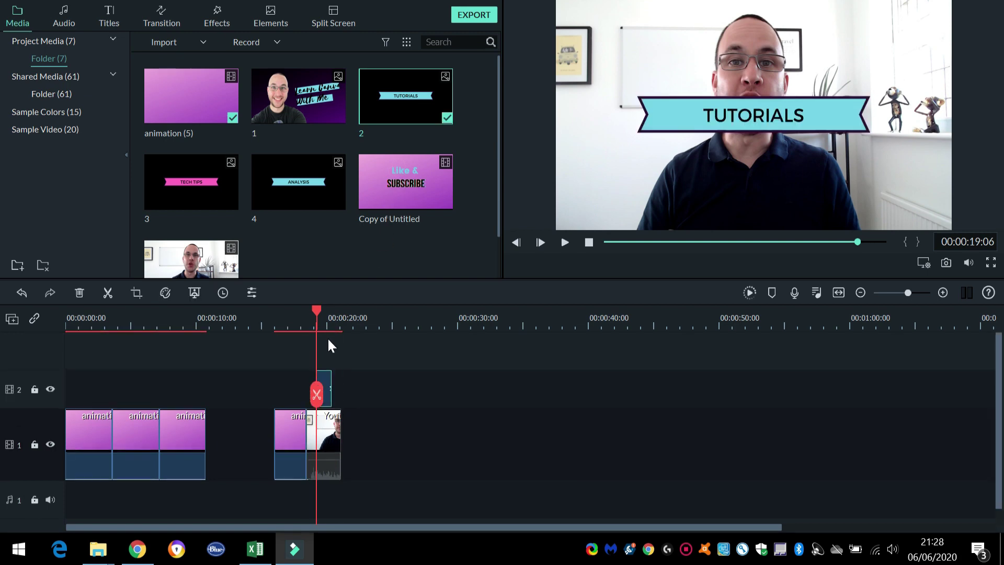
left_click_drag(670, 107, 763, 171)
Enlarge the Youtube mistakes video in the preview and shift it so the presenter sits left of the banner
left_click_drag(557, 2, 513, 0)
left_click_drag(725, 90, 764, 103)
left_click_drag(650, 43, 622, 42)
left_click_drag(920, 225, 951, 232)
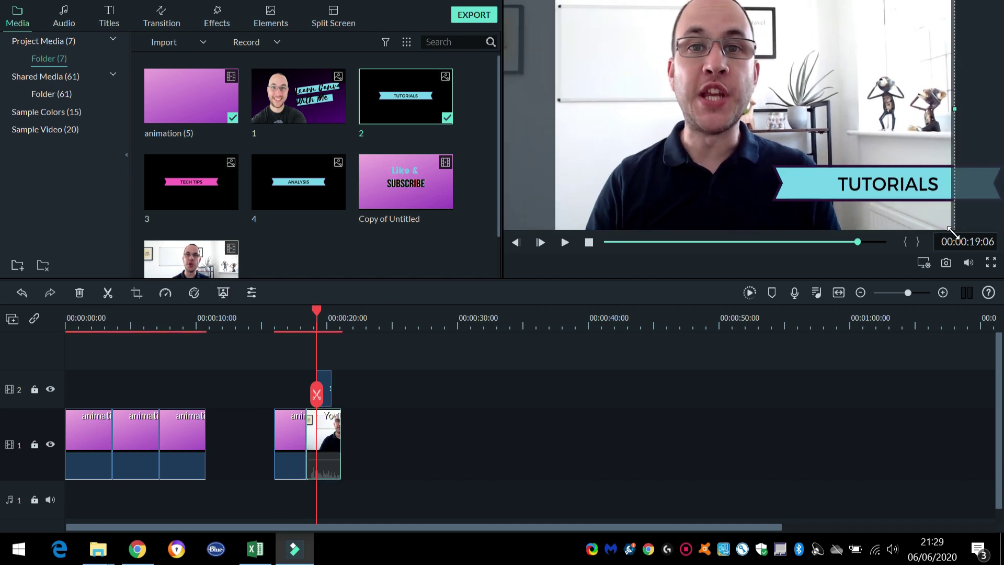
Raise the TUTORIALS banner to mid-height at the frame's right edge and apply a motion effect to it
left_click_drag(834, 171, 821, 102)
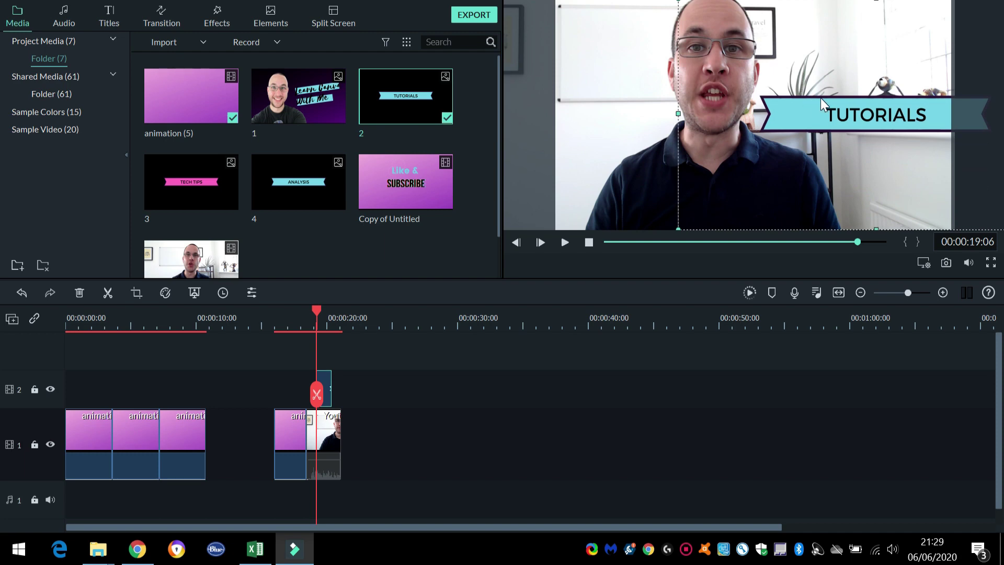
double_click(780, 117)
left_click(156, 12)
scroll(350, 190, "down", 10)
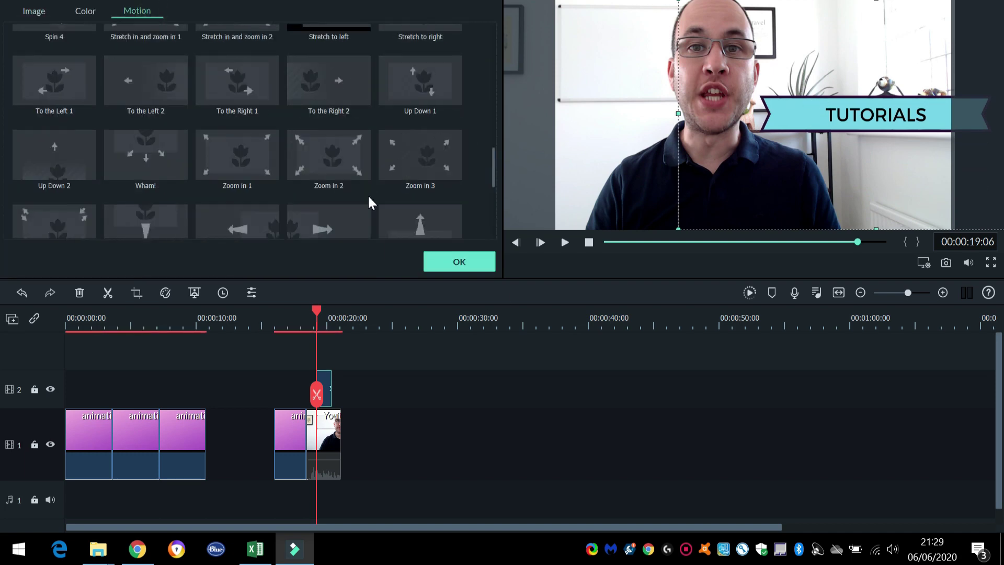
left_click(452, 259)
Add the TECH TIPS banner on a third track, starting partway through the TUTORIALS clip, and lengthen the TUTORIALS clip
left_click_drag(224, 186, 332, 378)
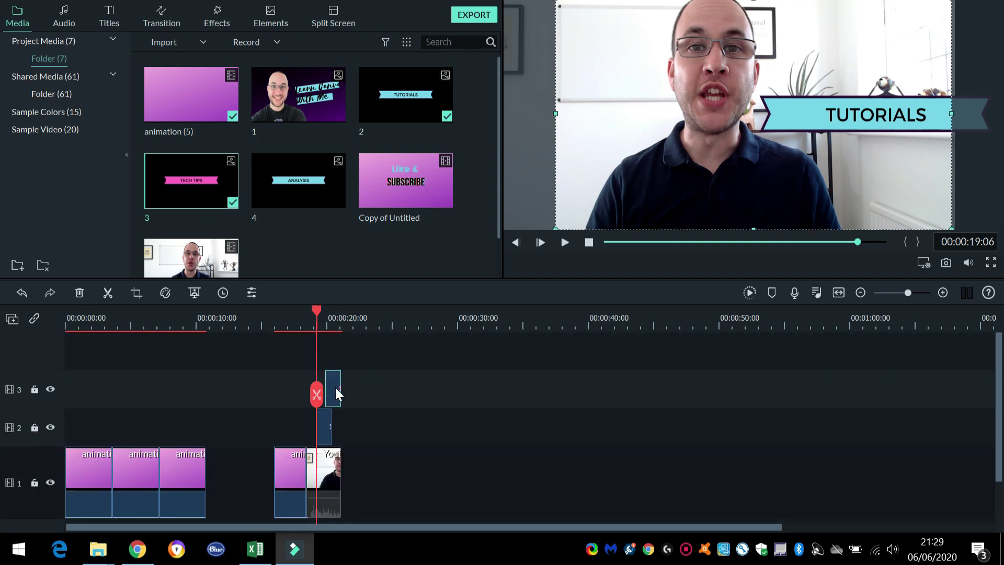
left_click_drag(332, 424, 354, 423)
Position the TECH TIPS banner directly below TUTORIALS in the frame and give it the To the Left 2 motion
left_click(332, 319)
left_click_drag(687, 114, 802, 160)
double_click(803, 158)
left_click(124, 73)
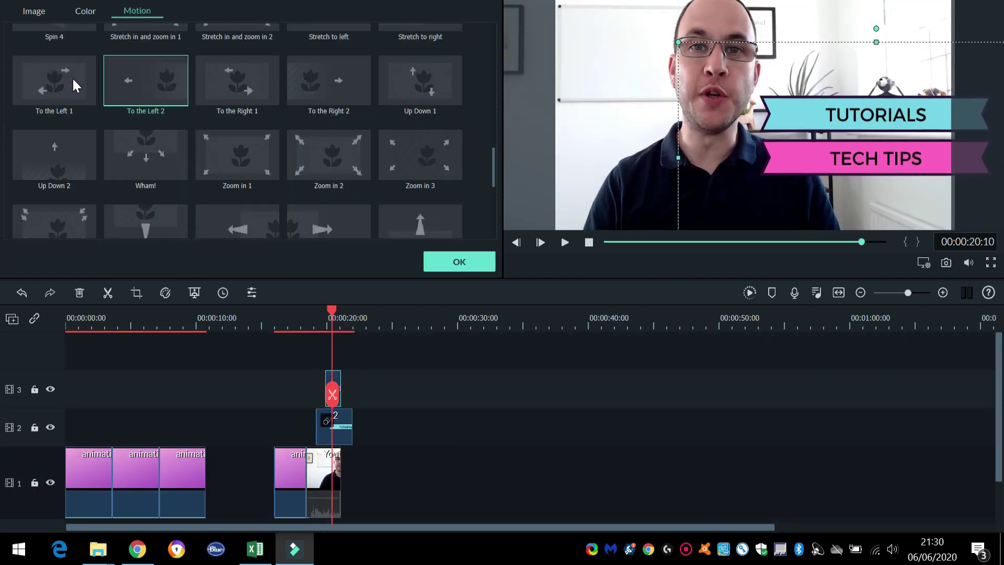
left_click(435, 269)
Add the ANALYSIS banner on a fourth track at 00:00:20:10, move it to the frame's lower left, and apply the To the Right 2 motion
left_click_drag(299, 180, 328, 425)
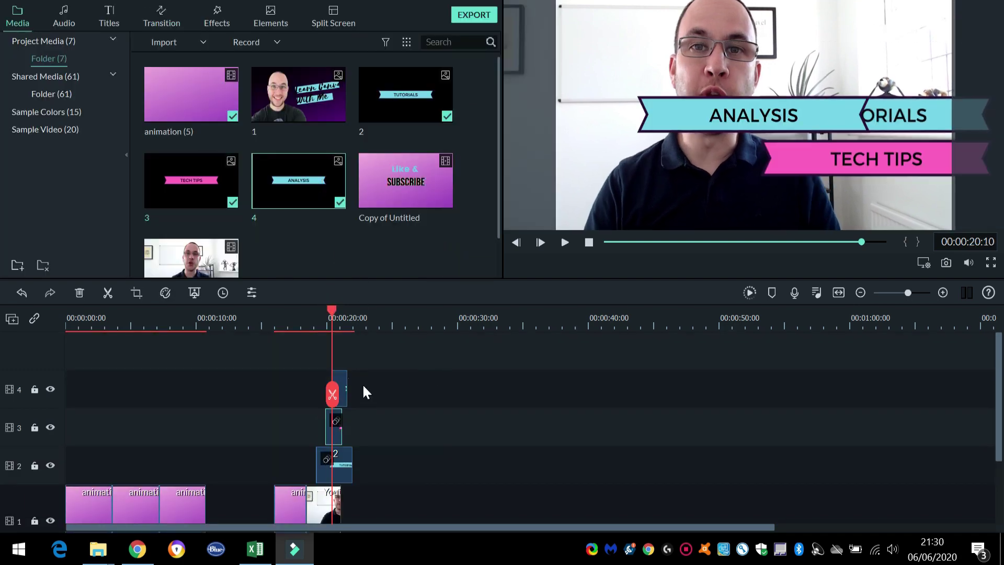
left_click(340, 319)
left_click_drag(675, 116, 573, 202)
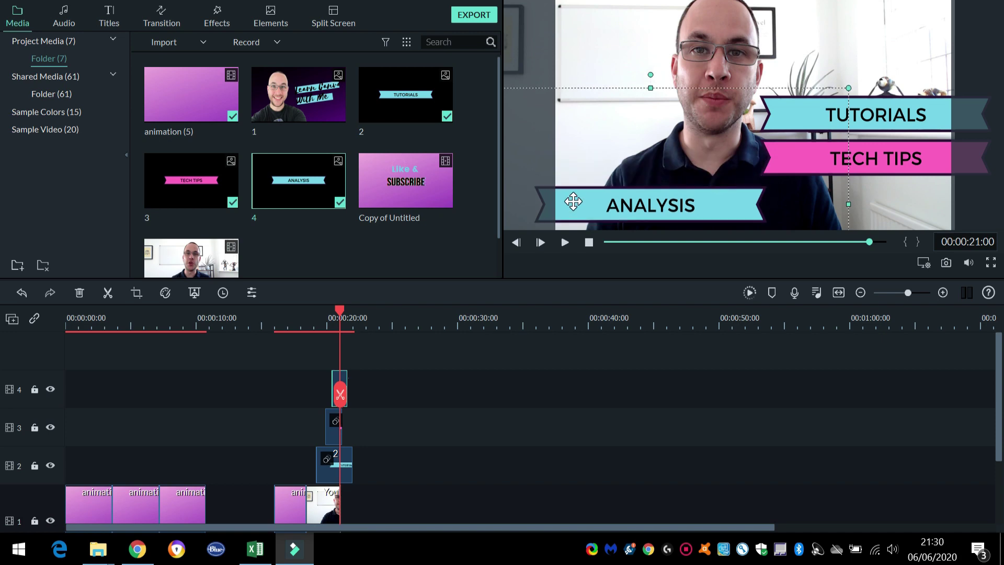
double_click(597, 204)
left_click(343, 96)
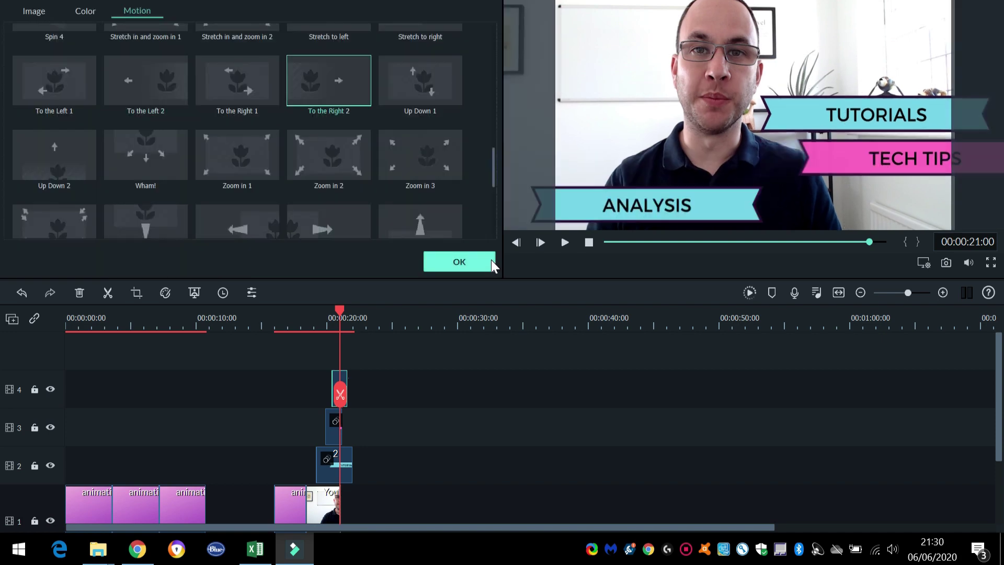
Extend the ANALYSIS, TECH TIPS and Youtube mistakes clips to end level with the TUTORIALS clip
left_click_drag(347, 372, 353, 373)
left_click_drag(342, 426, 353, 428)
scroll(403, 416, "down", 1)
left_click(369, 460)
left_click_drag(341, 479, 353, 481)
Place Copy of Untitled directly after the Youtube mistakes clip on track 1 and play across the join
scroll(319, 242, "down", 1)
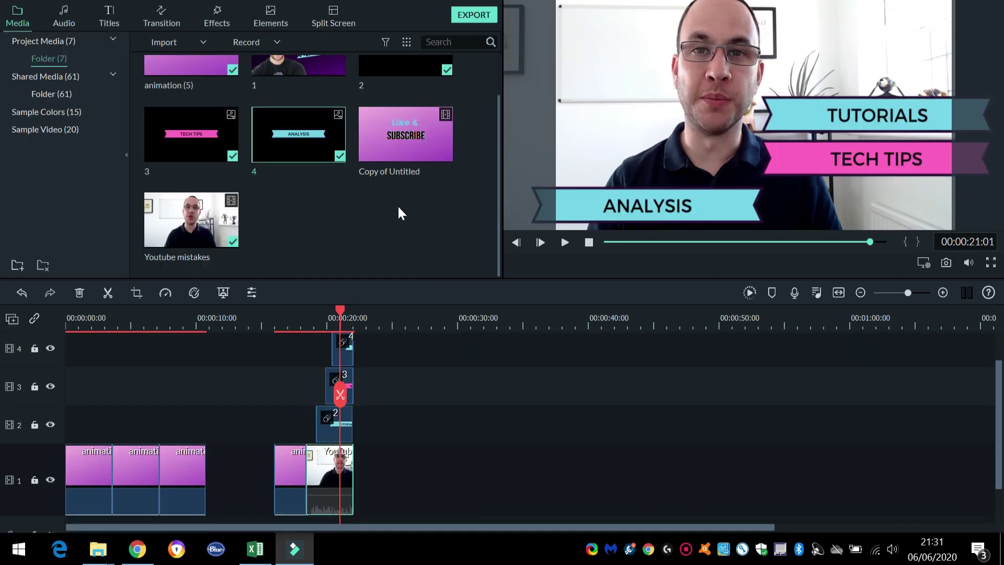
left_click_drag(438, 145, 365, 467)
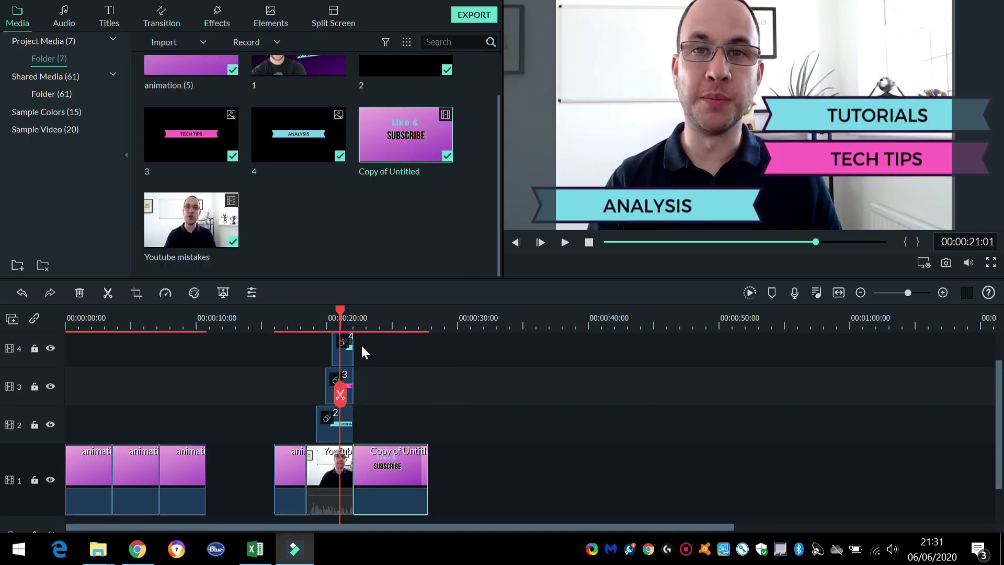
key("space")
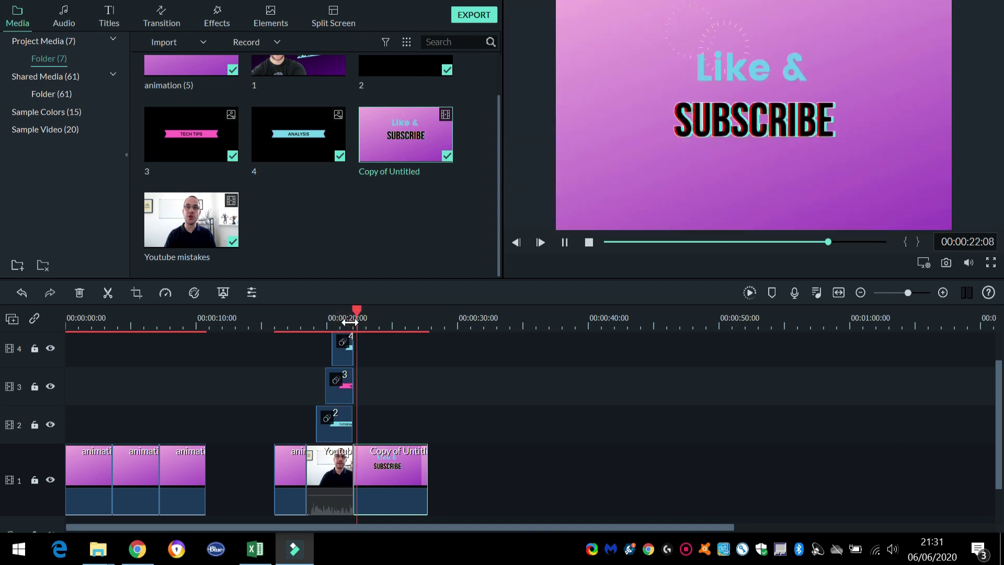
Try out motion presets on the Copy of Untitled clip and apply Wham!
double_click(378, 472)
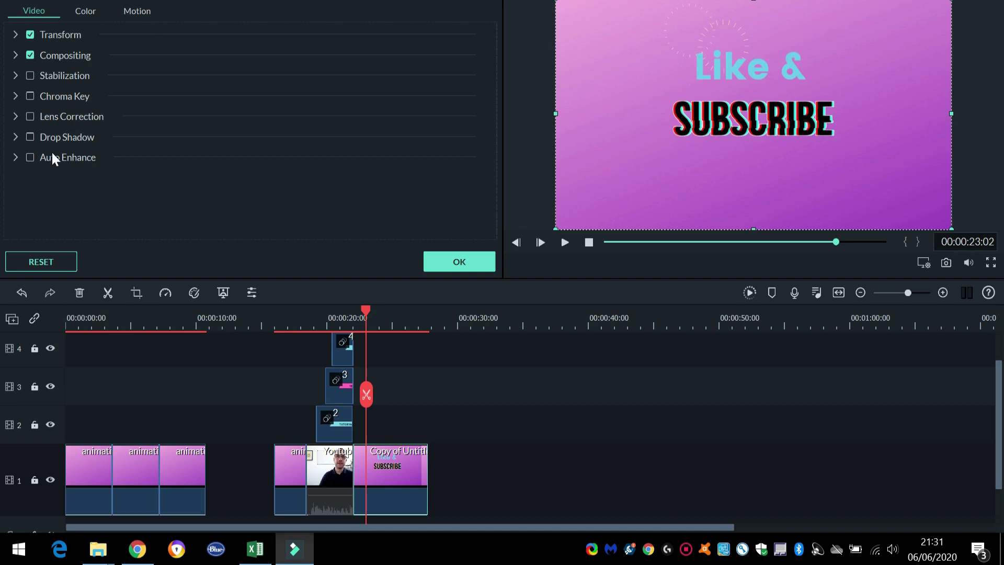
left_click(140, 9)
left_click(177, 205)
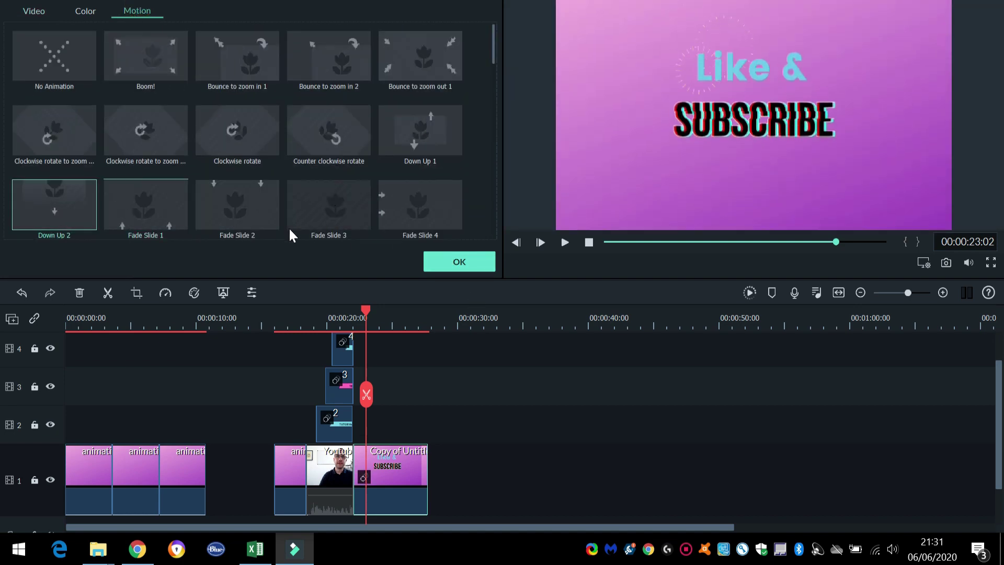
scroll(287, 178, "down", 10)
scroll(156, 137, "up", 2)
left_click(152, 149)
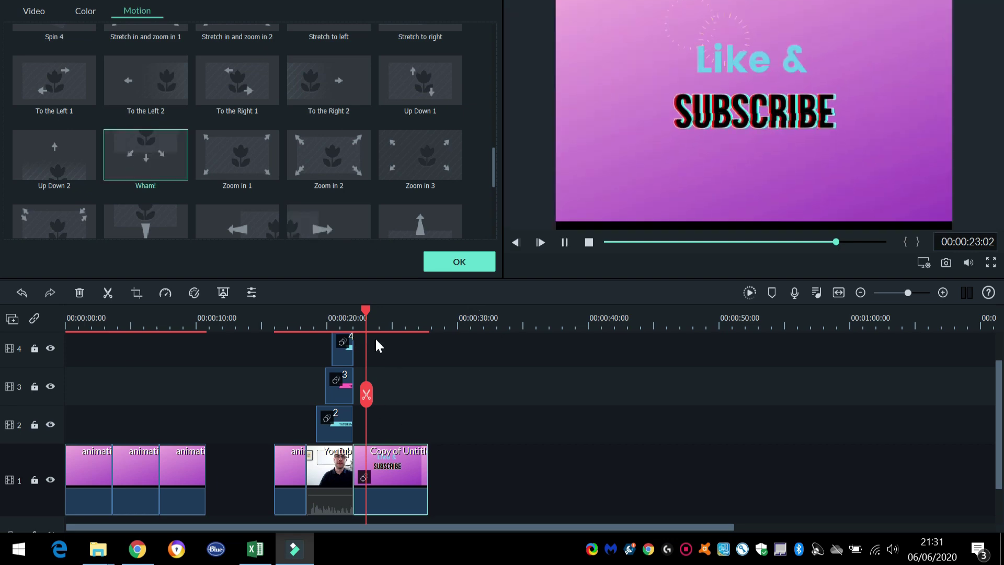
Split the Copy of Untitled clip at 00:00:25:17, delete the remainder, and play the second intro from its start
key("ctrl+b")
key("Delete")
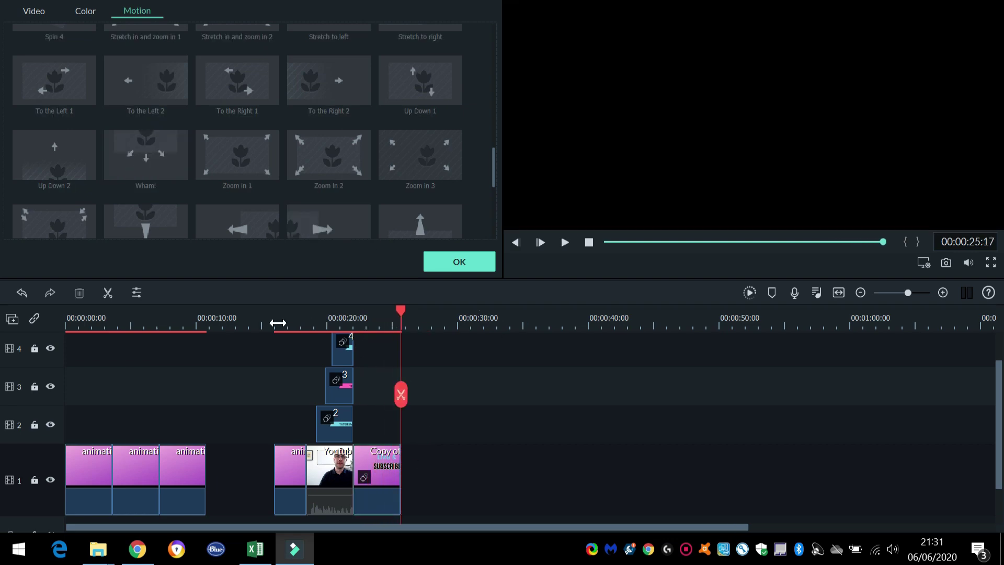
left_click(275, 323)
key("space")
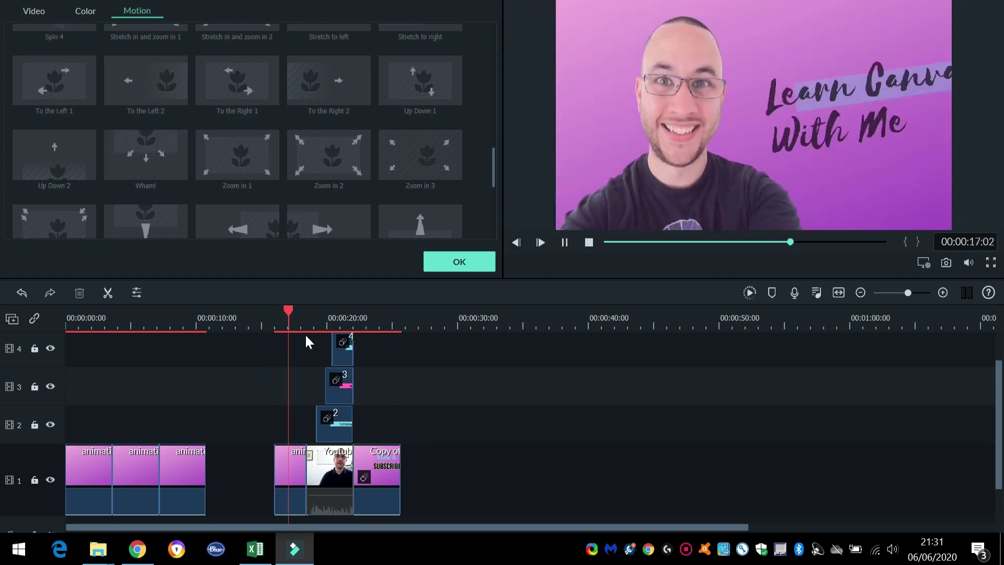